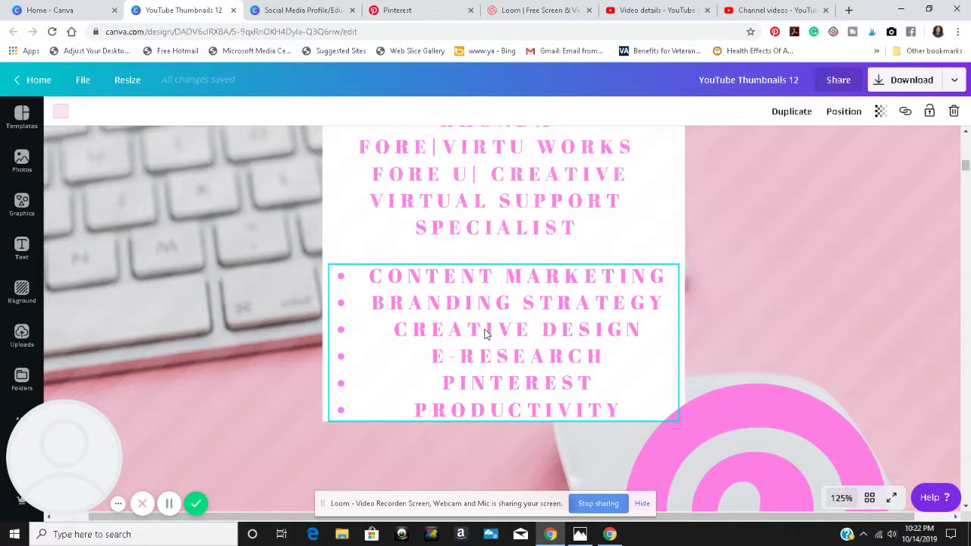
Close the webcam preview bubble and hide the screen-sharing notice covering the design
{"action": "left_click", "coordinate": [68, 294]}
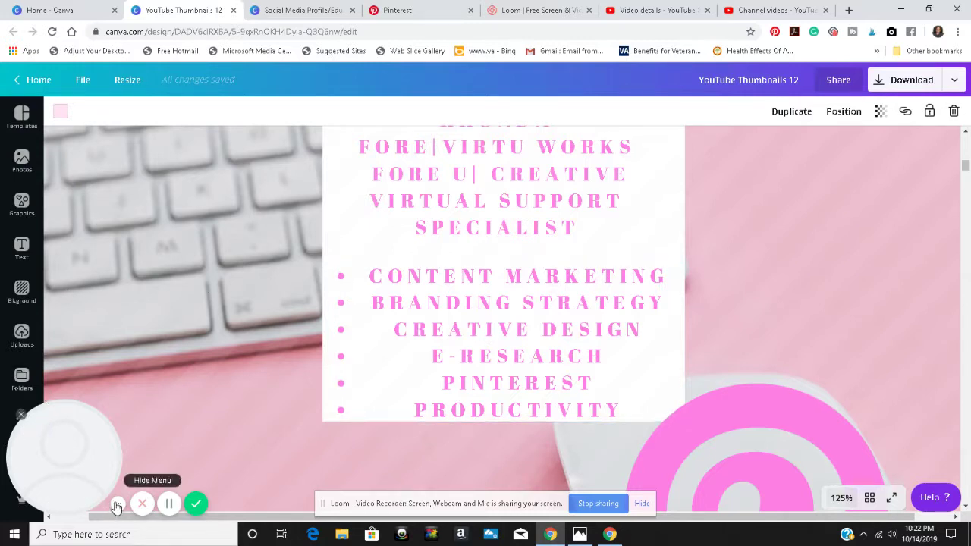
{"action": "left_click", "coordinate": [22, 415]}
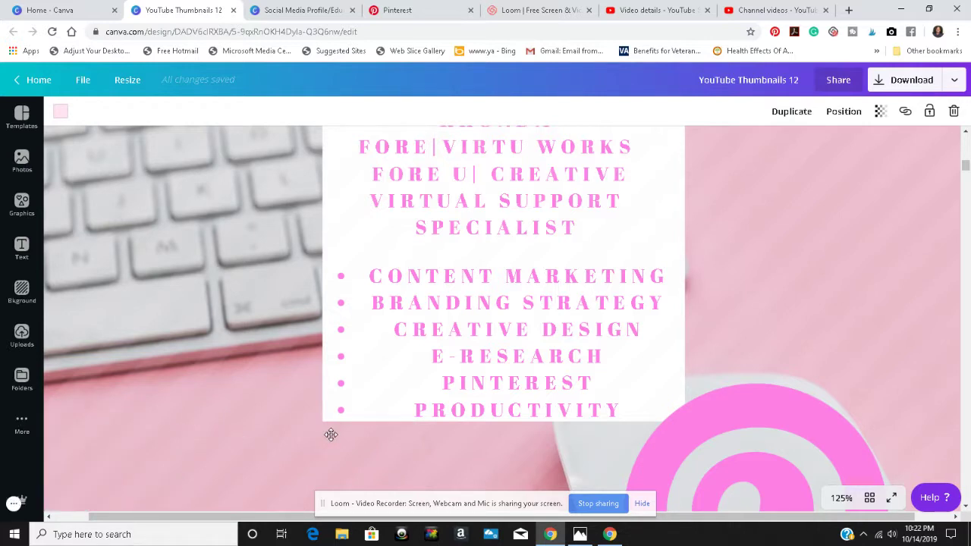
{"action": "left_click", "coordinate": [642, 504]}
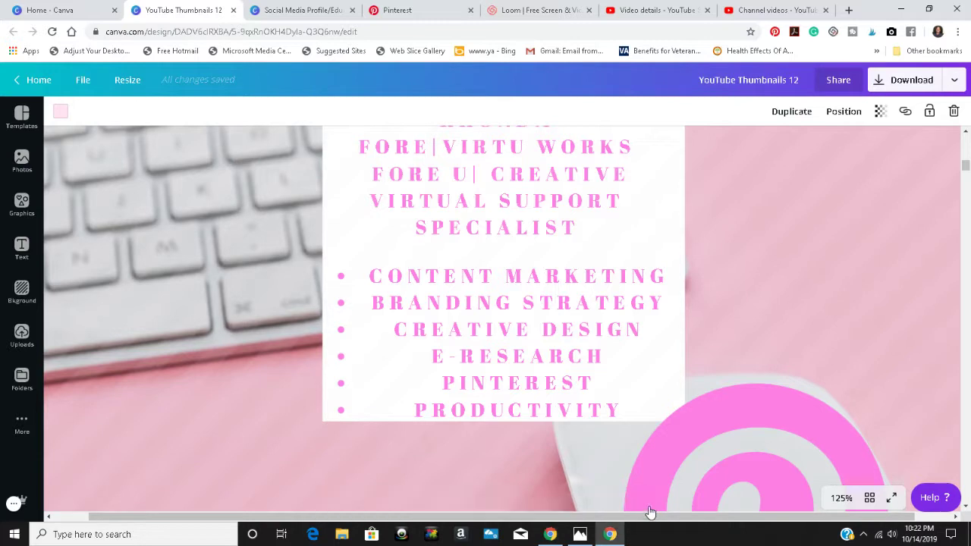
Examine the Pinterest cover design, from its heading and services list down to the Pinterest logo
{"action": "scroll", "coordinate": [745, 358], "scroll_direction": "down", "scroll_amount": 1}
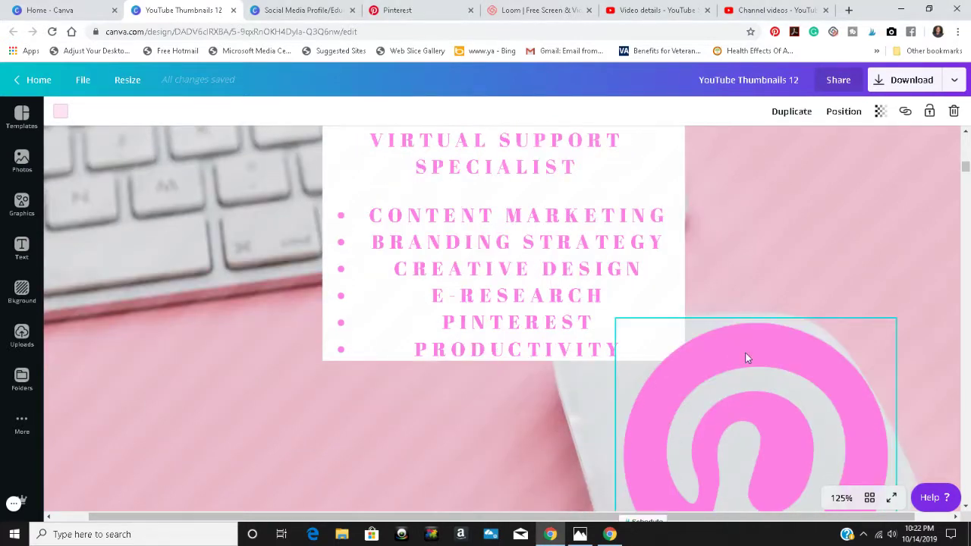
{"action": "scroll", "coordinate": [745, 363], "scroll_direction": "up", "scroll_amount": 2}
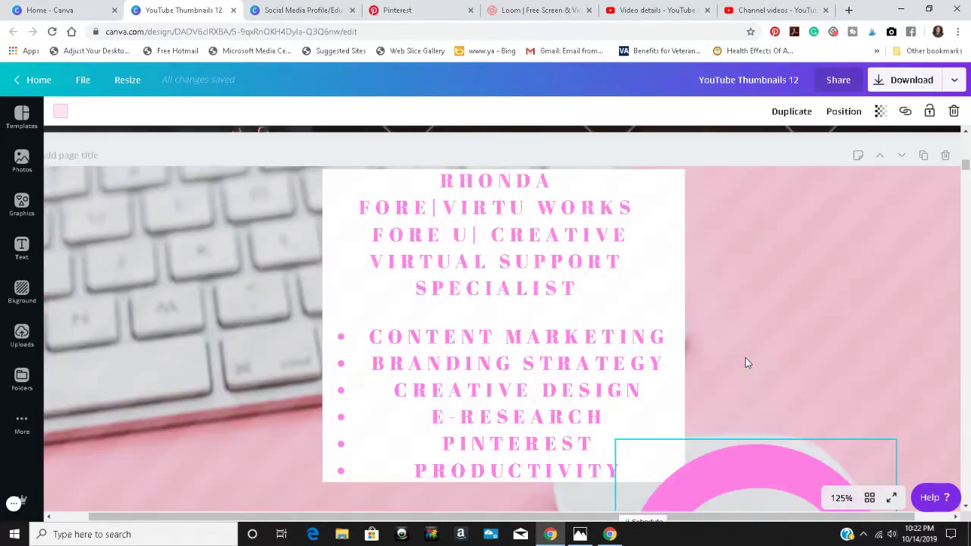
{"action": "scroll", "coordinate": [746, 358], "scroll_direction": "down", "scroll_amount": 2}
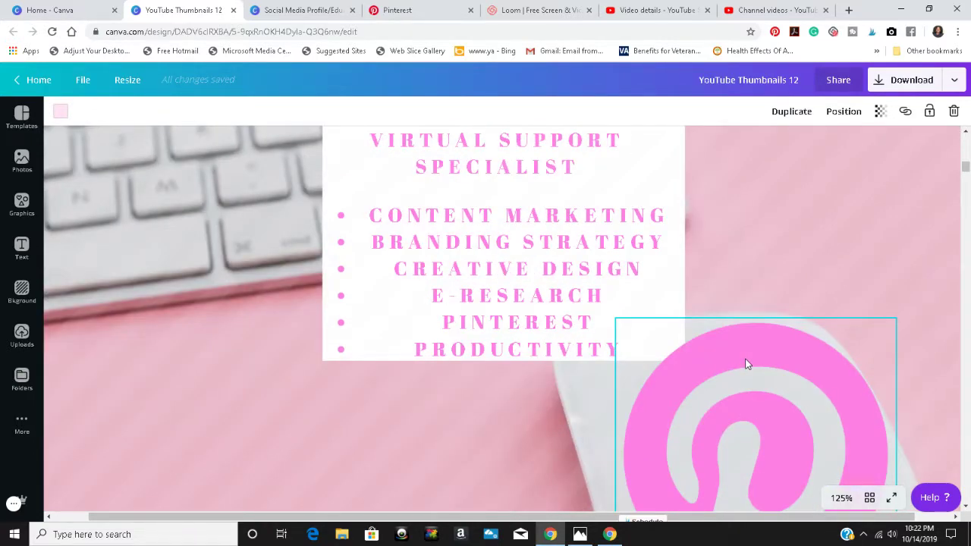
{"action": "scroll", "coordinate": [745, 364], "scroll_direction": "down", "scroll_amount": 1}
{"action": "scroll", "coordinate": [746, 363], "scroll_direction": "up", "scroll_amount": 1}
{"action": "scroll", "coordinate": [746, 364], "scroll_direction": "up", "scroll_amount": 1}
{"action": "scroll", "coordinate": [746, 364], "scroll_direction": "up", "scroll_amount": 1}
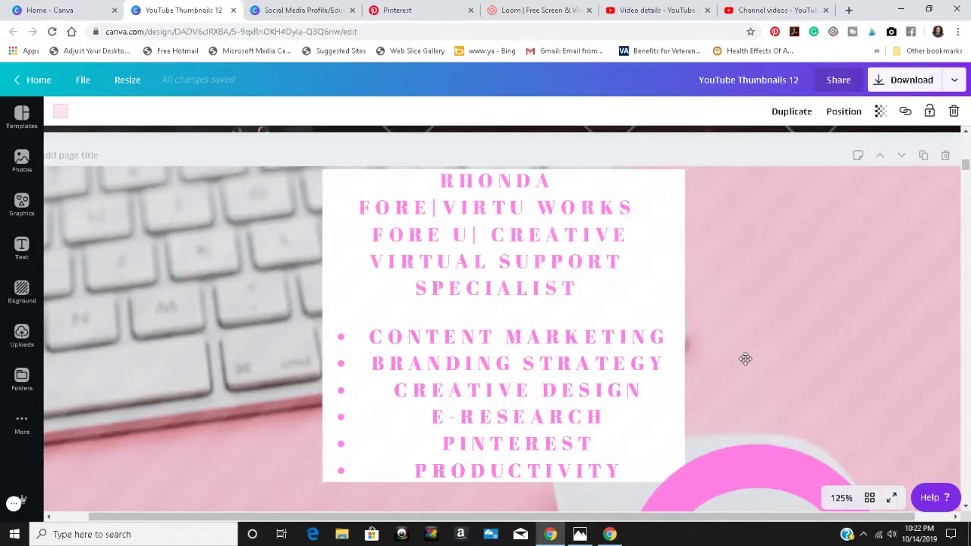
{"action": "scroll", "coordinate": [745, 359], "scroll_direction": "down", "scroll_amount": 1}
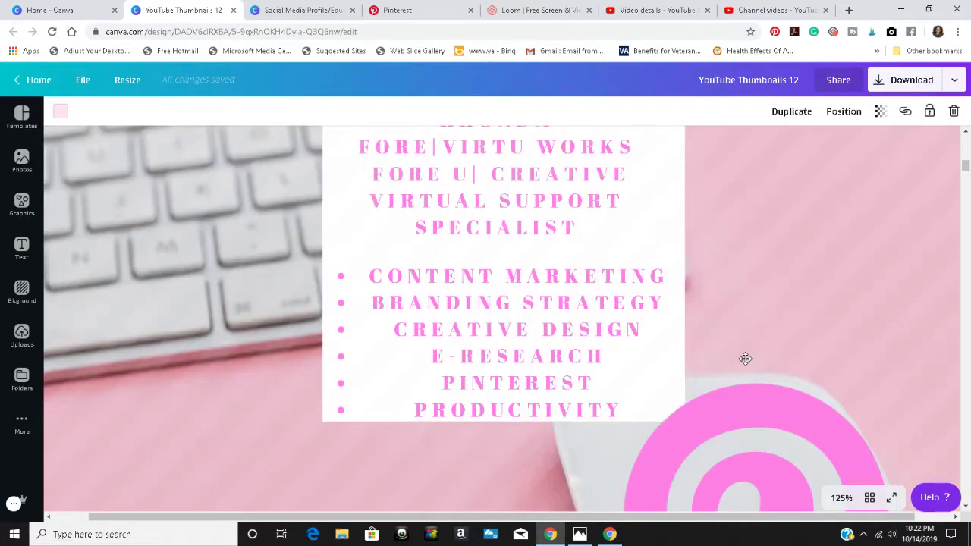
Switch to Pinterest and open the business account's profile page showing its cover image
{"action": "left_click", "coordinate": [432, 15]}
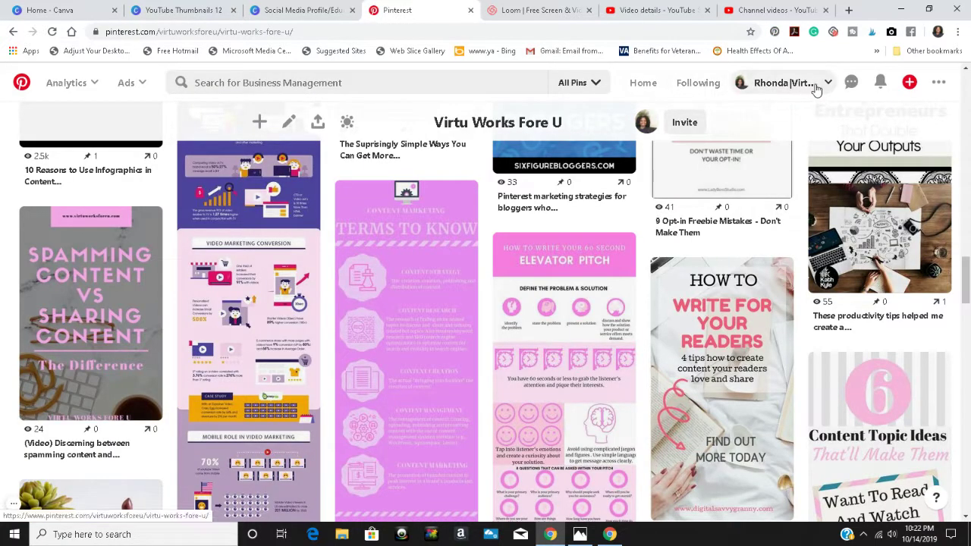
{"action": "left_click", "coordinate": [817, 90]}
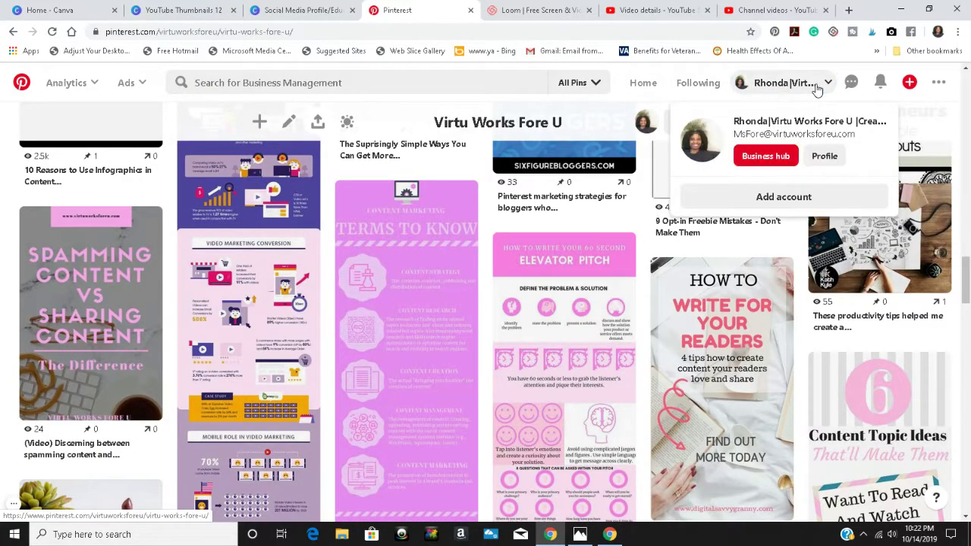
{"action": "left_click", "coordinate": [825, 157]}
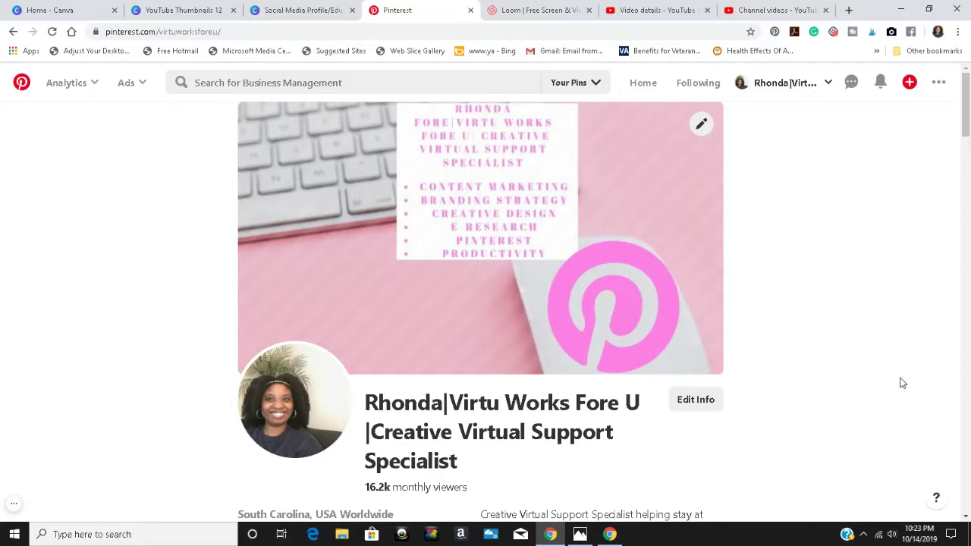
Return to the YouTube Thumbnails 12 design in Canva and set the zoom to 100%
{"action": "left_click", "coordinate": [331, 15]}
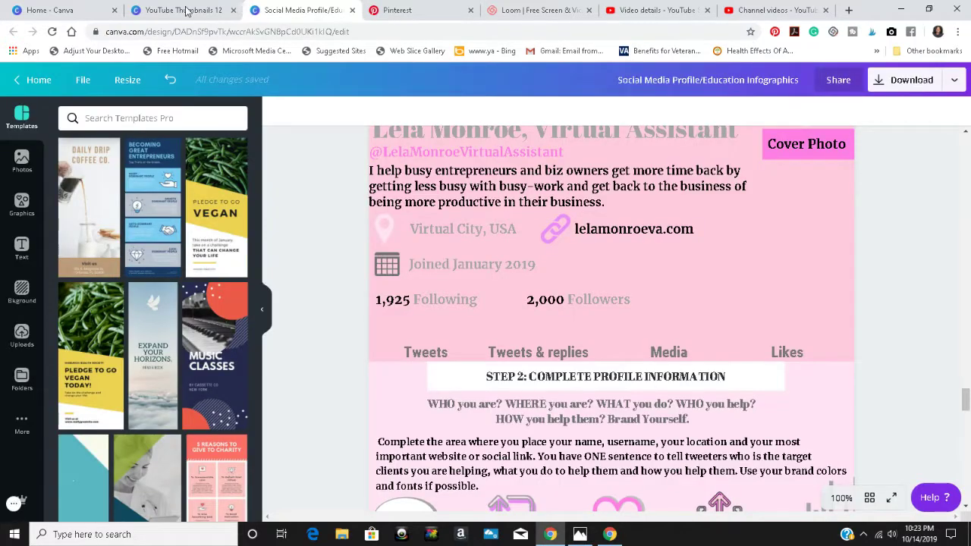
{"action": "left_click", "coordinate": [186, 11]}
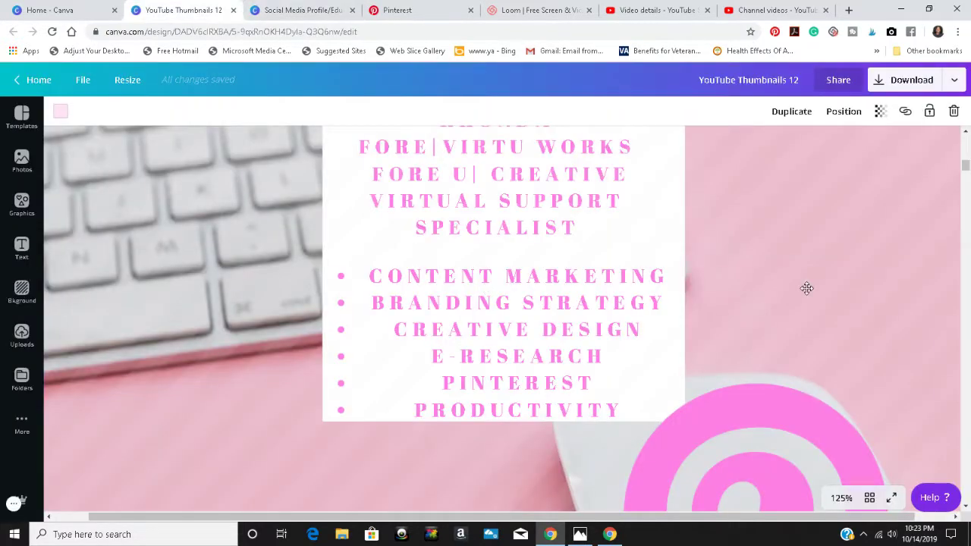
{"action": "scroll", "coordinate": [806, 288], "scroll_direction": "down", "scroll_amount": 1}
{"action": "scroll", "coordinate": [807, 288], "scroll_direction": "down", "scroll_amount": 2}
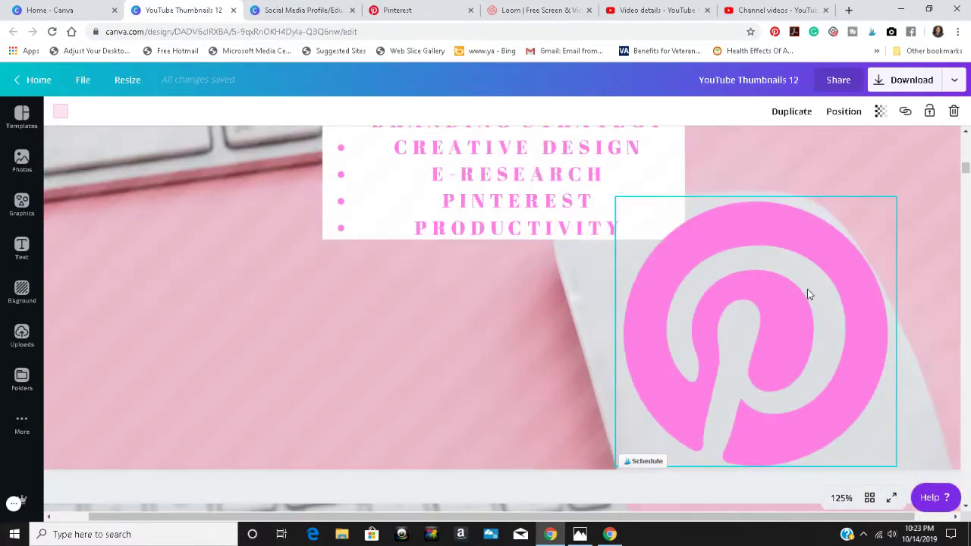
{"action": "scroll", "coordinate": [806, 289], "scroll_direction": "up", "scroll_amount": 2}
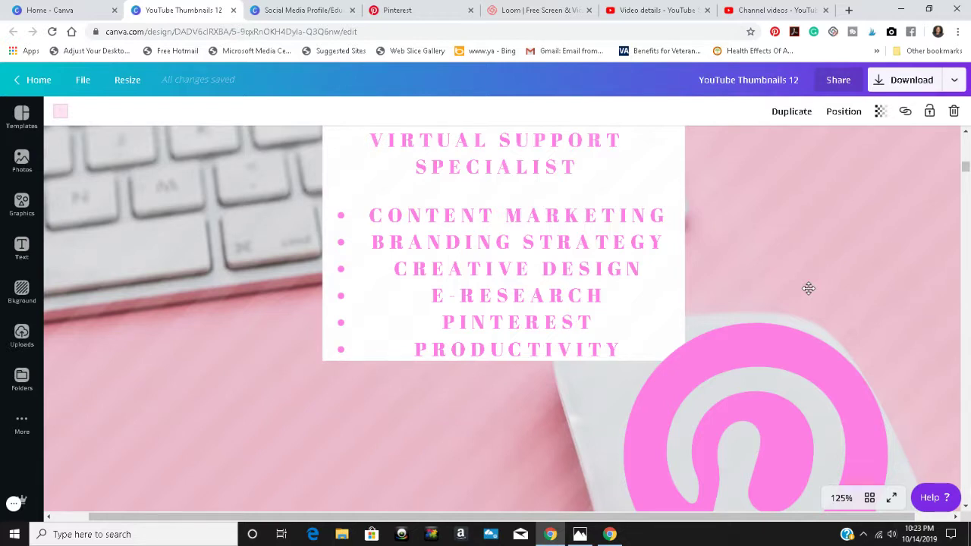
{"action": "left_click", "coordinate": [842, 501]}
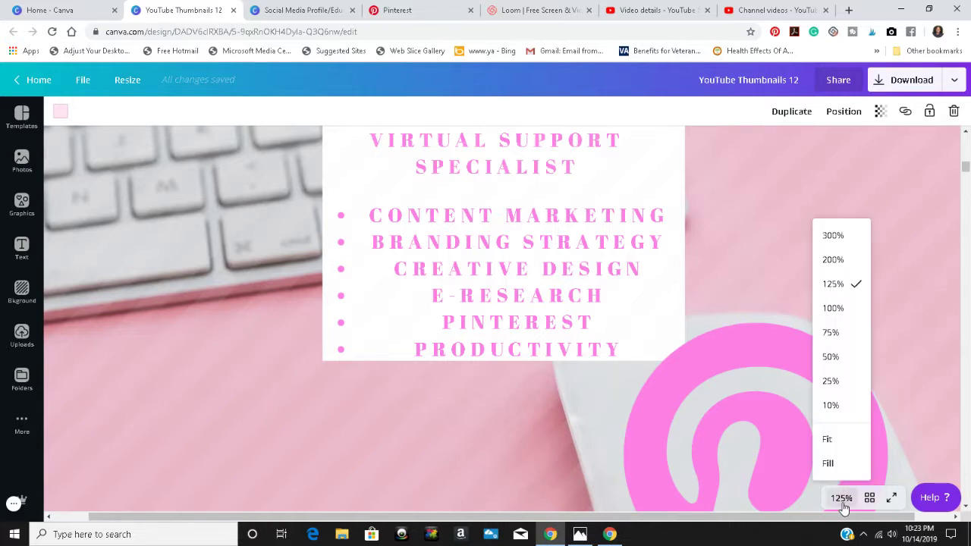
{"action": "left_click", "coordinate": [834, 308]}
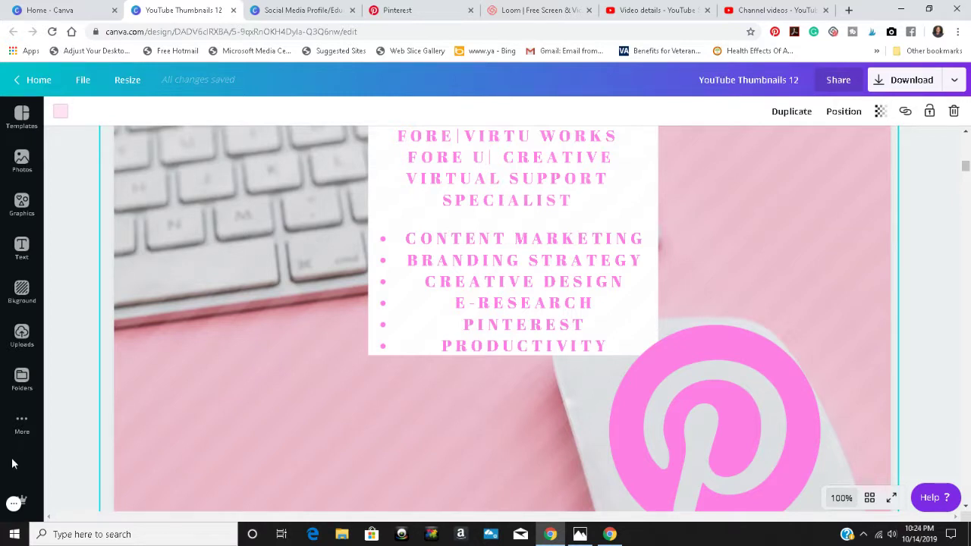
View the design types offered on the Canva home page, then return to the YouTube Thumbnails 12 design
{"action": "left_click", "coordinate": [91, 9]}
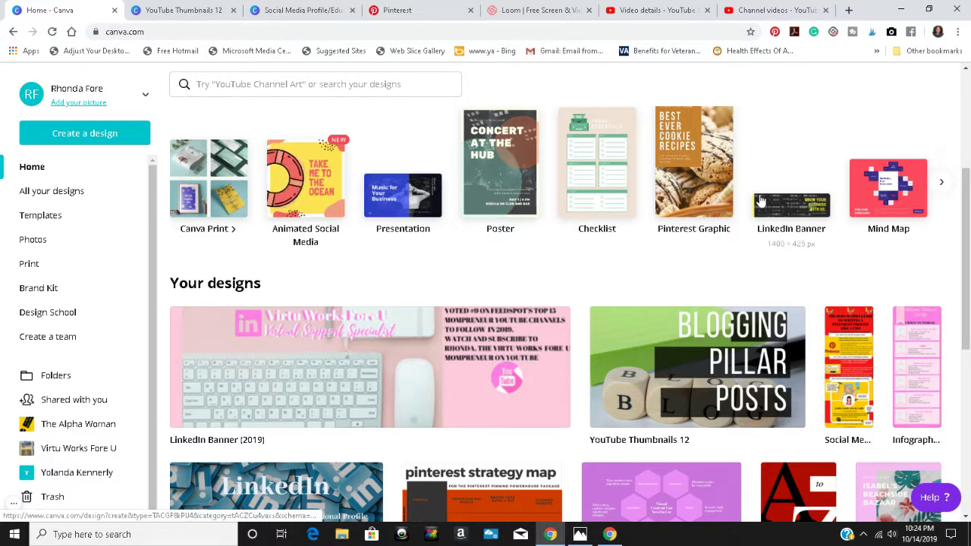
{"action": "left_click", "coordinate": [173, 10]}
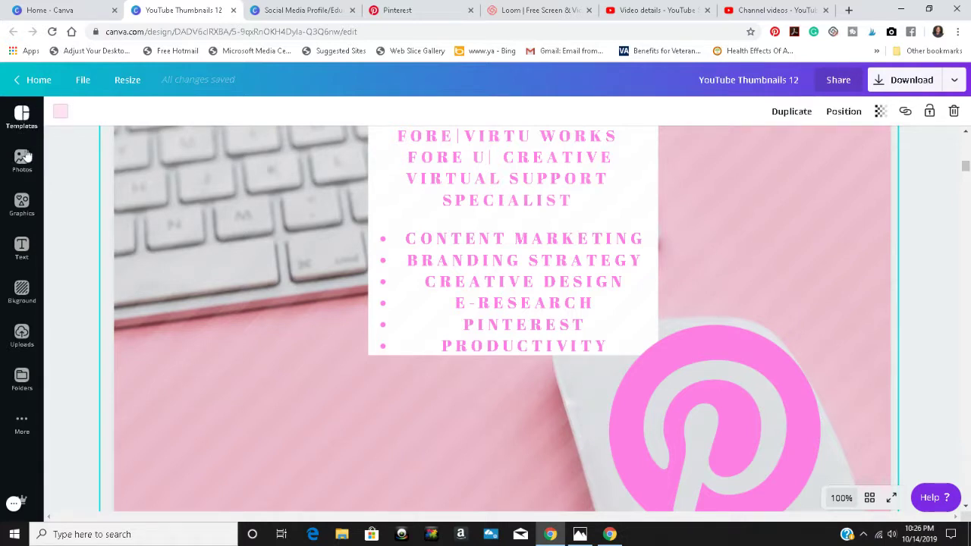
Browse the available backgrounds, including patterns, gradients and abstract images, and collapse the library
{"action": "left_click", "coordinate": [22, 290]}
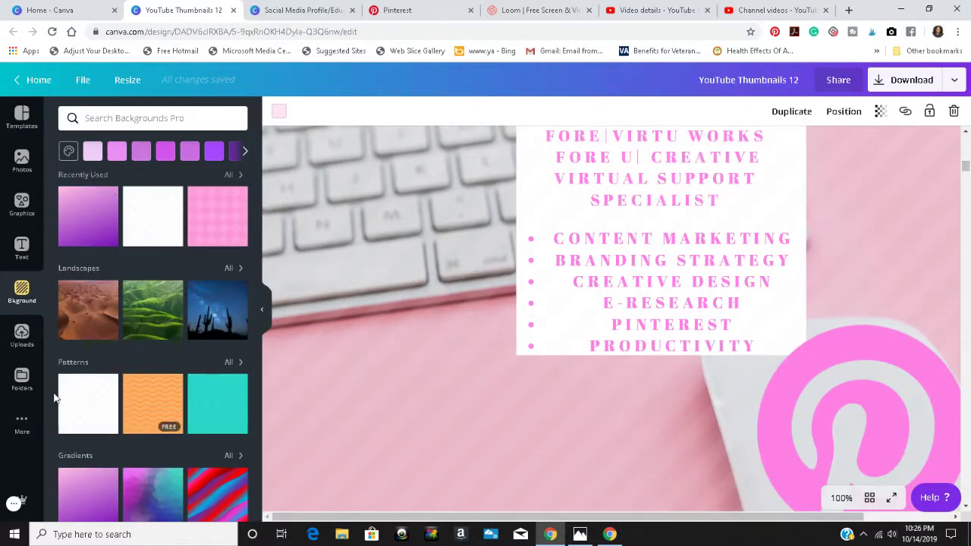
{"action": "scroll", "coordinate": [84, 493], "scroll_direction": "down", "scroll_amount": 2}
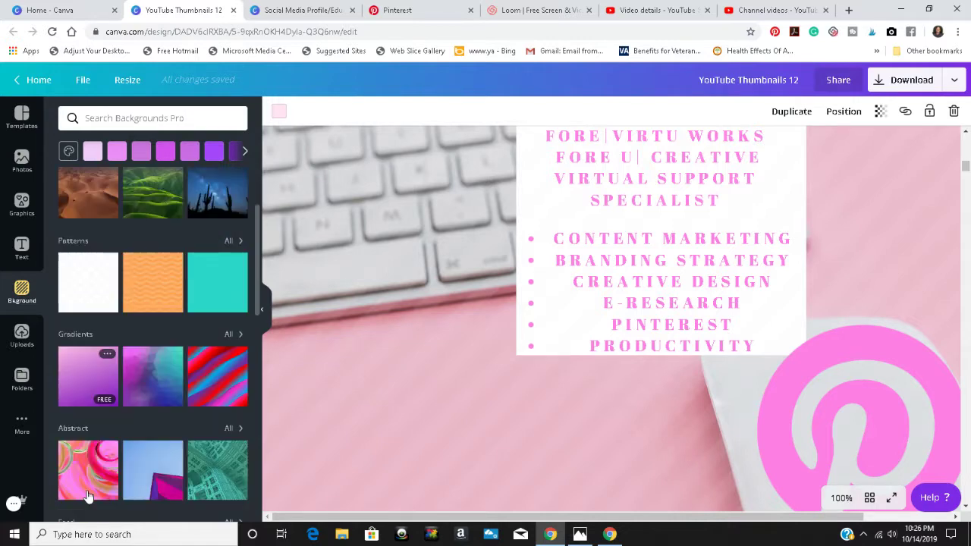
{"action": "left_click", "coordinate": [262, 315]}
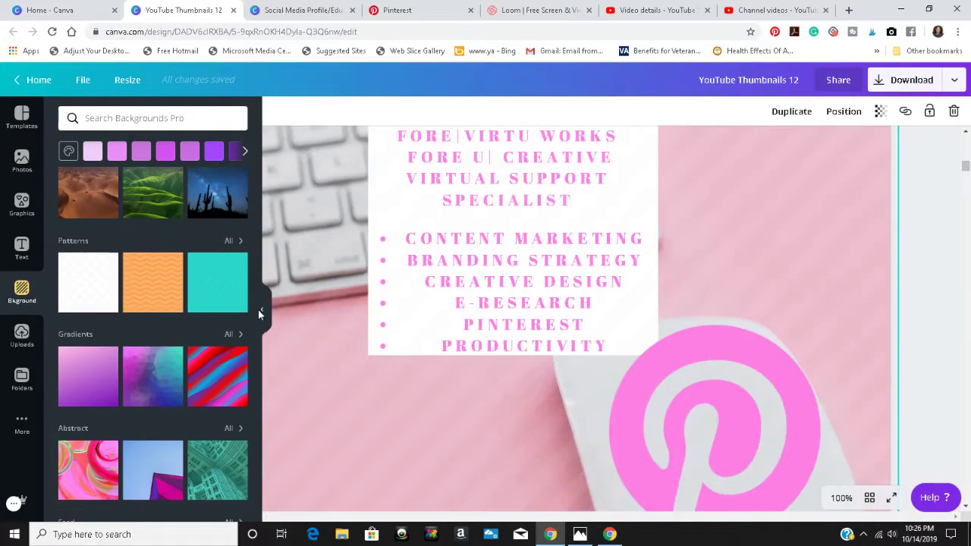
Look through the uploaded images for photos usable in a cover, then collapse the library
{"action": "left_click", "coordinate": [25, 341]}
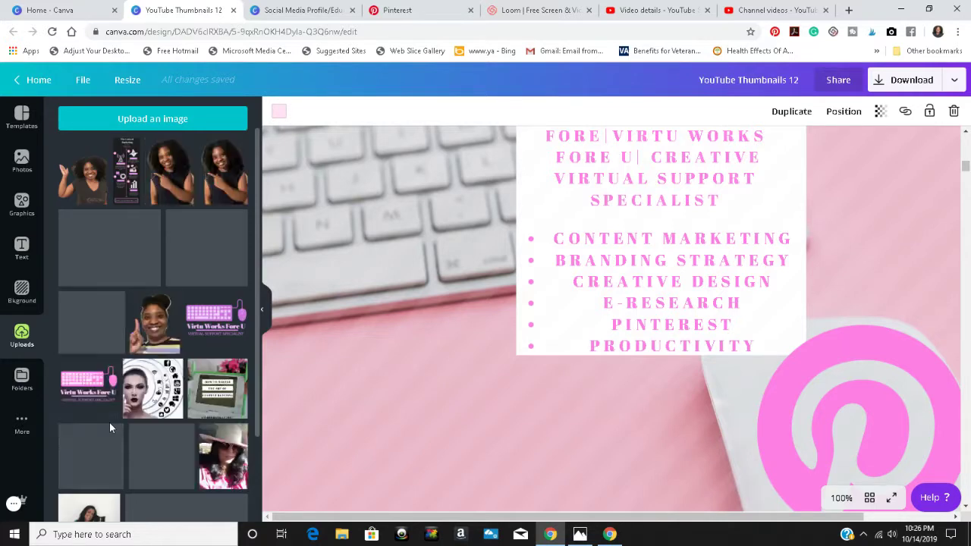
{"action": "scroll", "coordinate": [110, 428], "scroll_direction": "down", "scroll_amount": 10}
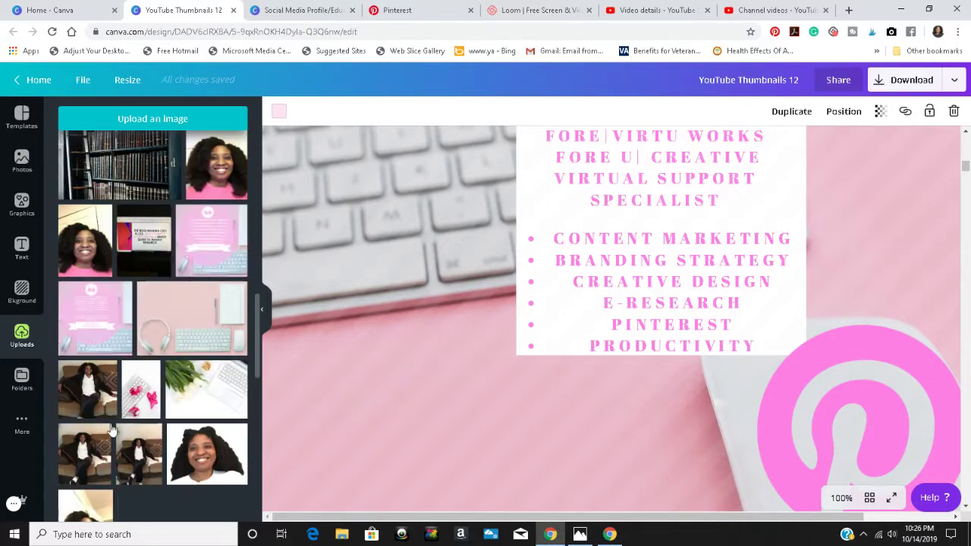
{"action": "scroll", "coordinate": [152, 341], "scroll_direction": "down", "scroll_amount": 4}
{"action": "mouse_move", "coordinate": [173, 197]}
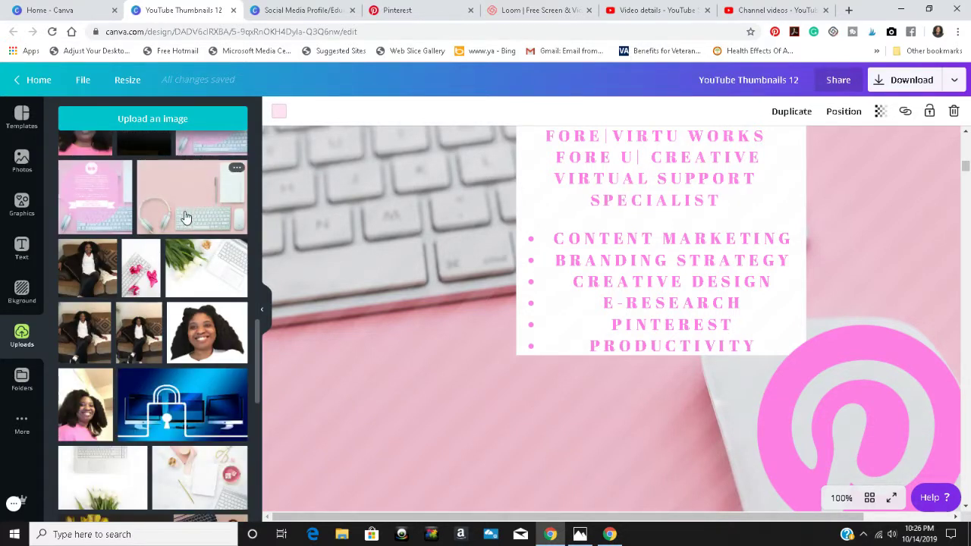
{"action": "mouse_move", "coordinate": [65, 486]}
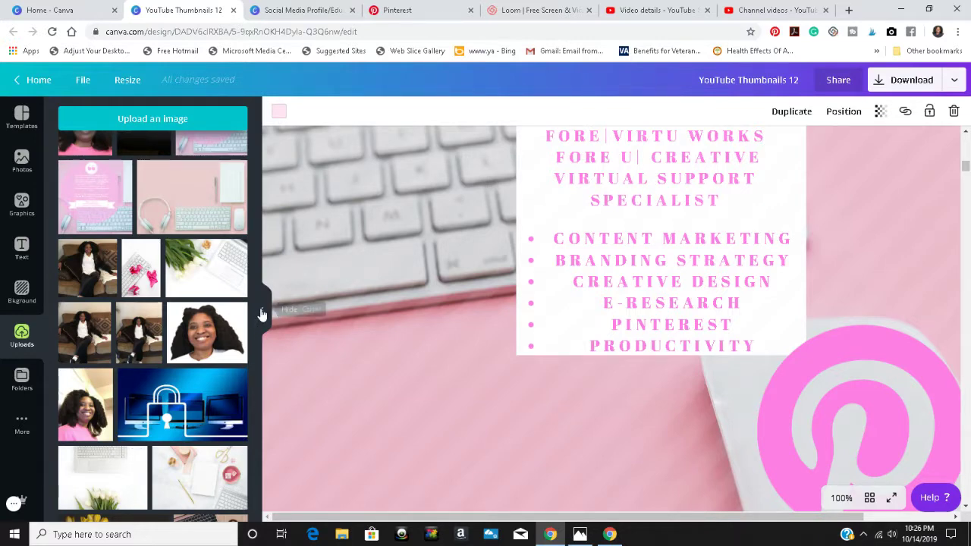
{"action": "left_click", "coordinate": [260, 313]}
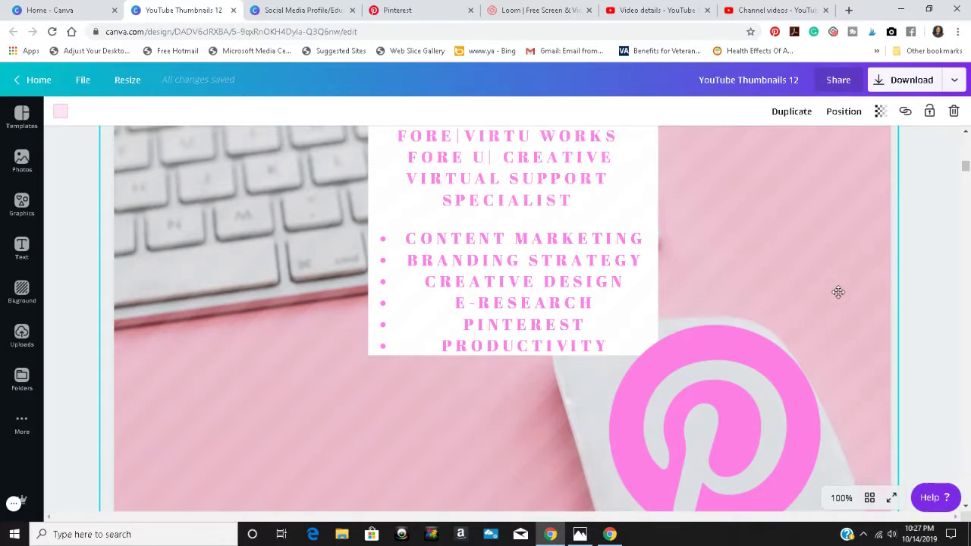
Review the whole cover layout on page 5, including the background photo, text block and Pinterest logo
{"action": "scroll", "coordinate": [838, 295], "scroll_direction": "up", "scroll_amount": 3}
{"action": "scroll", "coordinate": [838, 294], "scroll_direction": "down", "scroll_amount": 2}
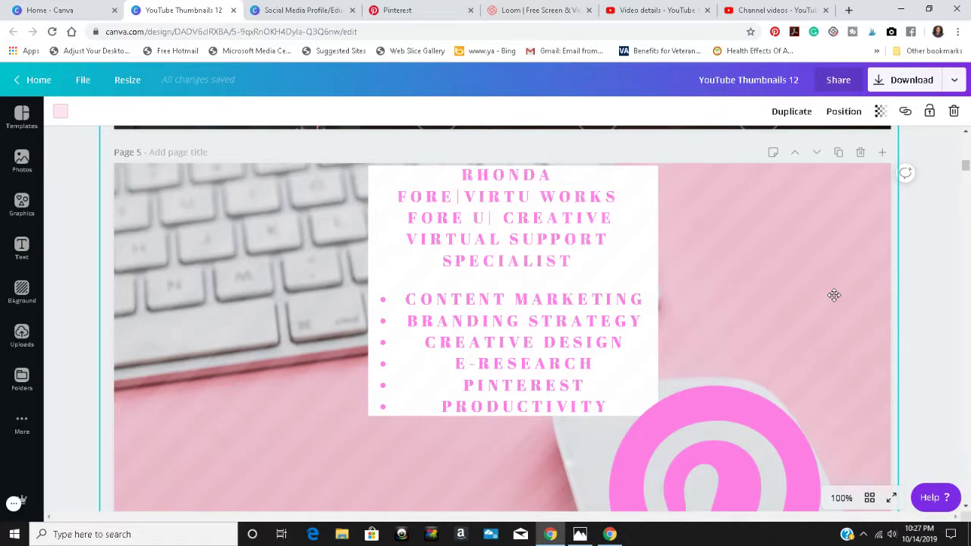
{"action": "scroll", "coordinate": [833, 295], "scroll_direction": "down", "scroll_amount": 3}
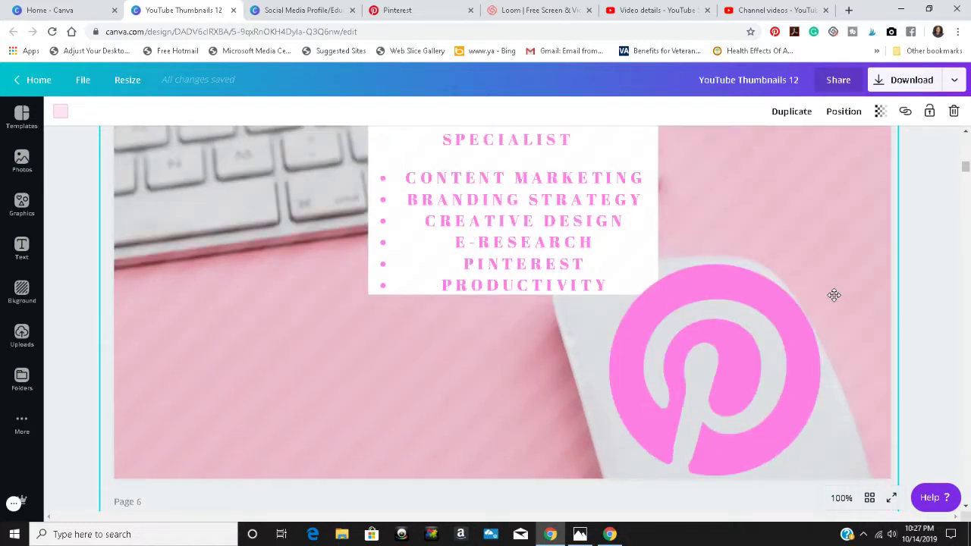
{"action": "scroll", "coordinate": [833, 295], "scroll_direction": "up", "scroll_amount": 2}
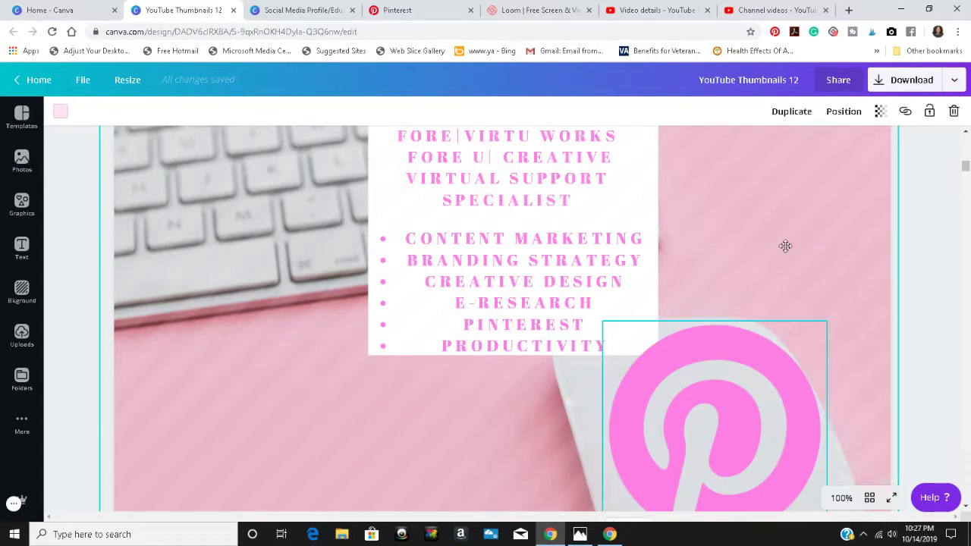
{"action": "scroll", "coordinate": [797, 292], "scroll_direction": "up", "scroll_amount": 2}
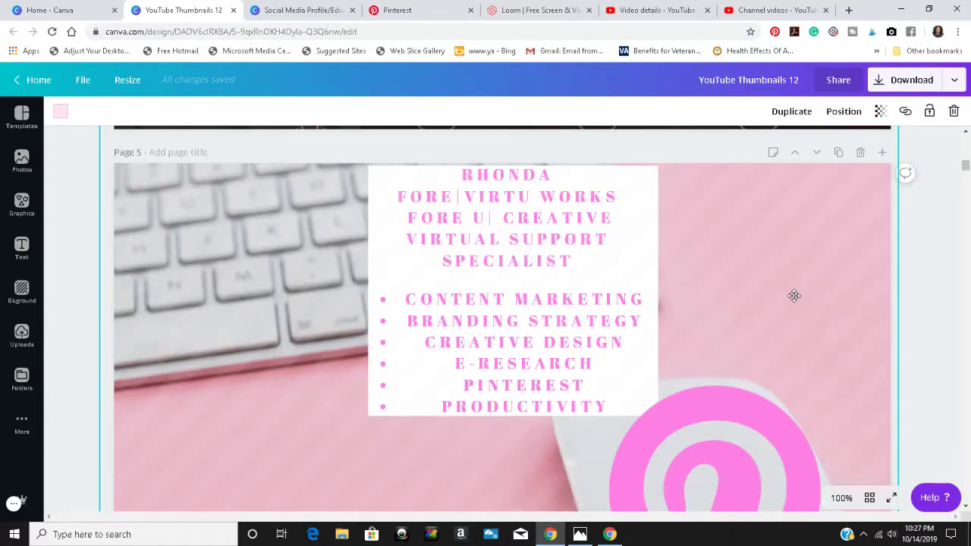
{"action": "scroll", "coordinate": [793, 295], "scroll_direction": "down", "scroll_amount": 4}
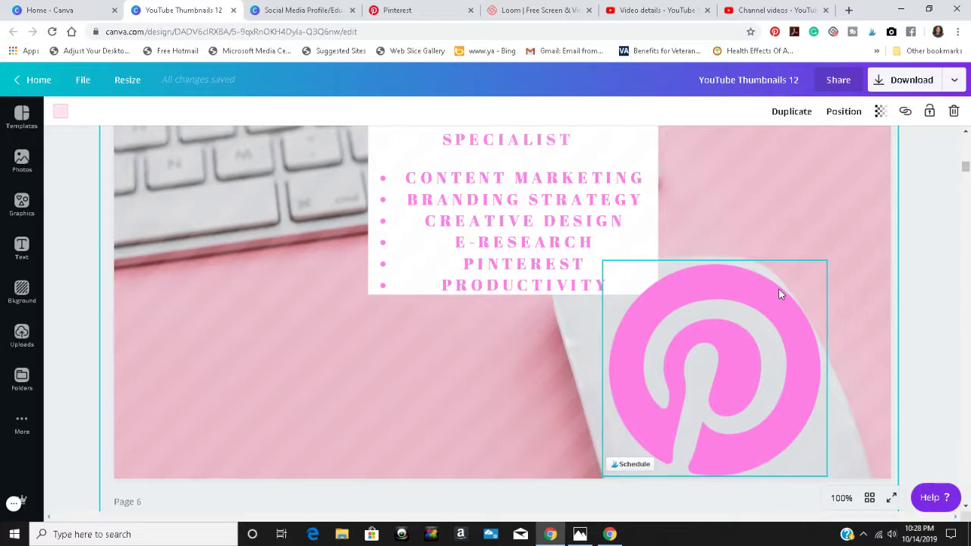
{"action": "scroll", "coordinate": [779, 294], "scroll_direction": "up", "scroll_amount": 3}
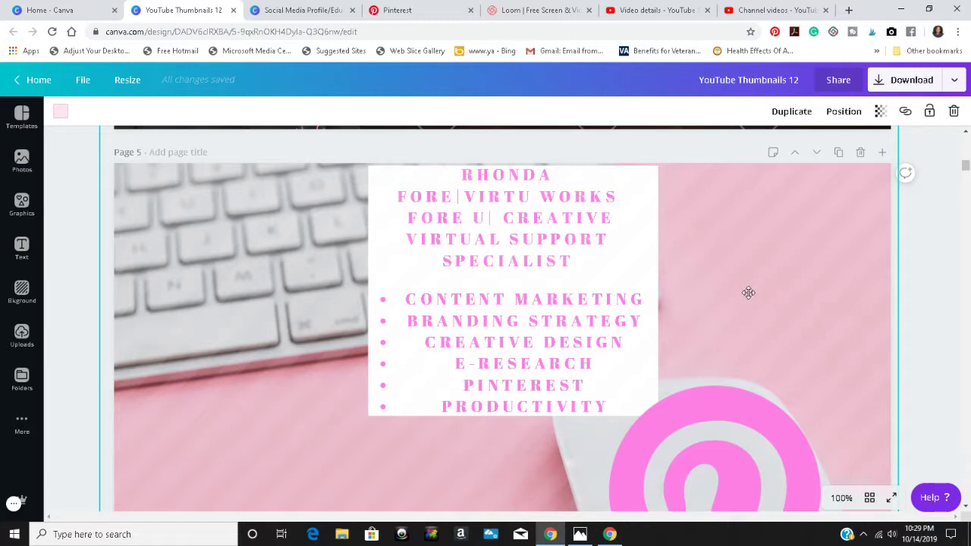
View the cover image on the Pinterest profile and go back to the Canva cover design
{"action": "left_click", "coordinate": [428, 11]}
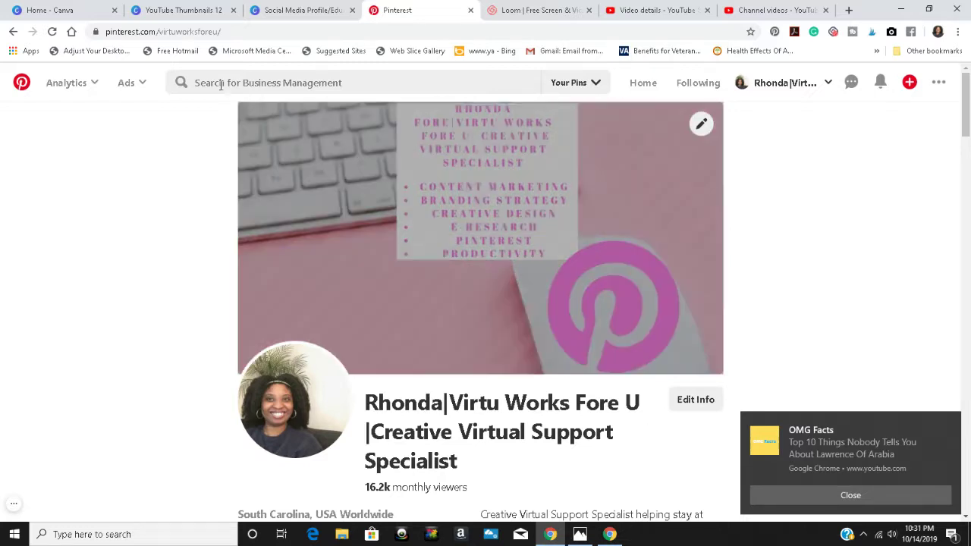
{"action": "left_click", "coordinate": [188, 11]}
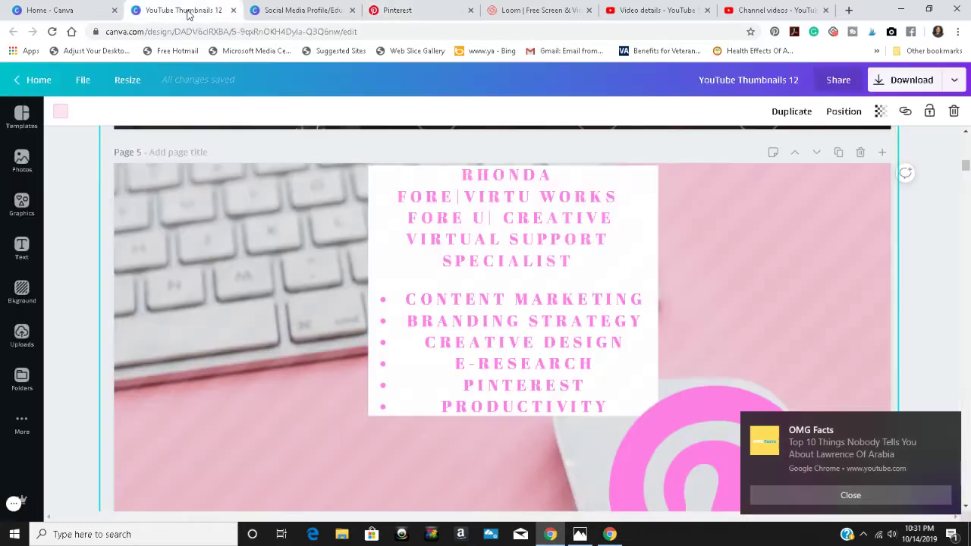
Dismiss the video notification, look at the available stock photos for the cover, and collapse the library
{"action": "left_click", "coordinate": [871, 494]}
{"action": "scroll", "coordinate": [846, 474], "scroll_direction": "down", "scroll_amount": 3}
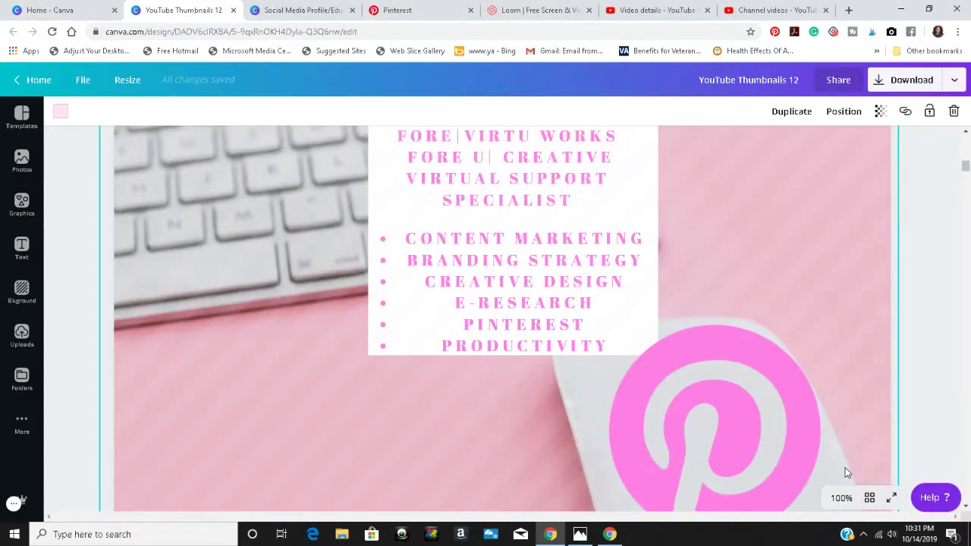
{"action": "scroll", "coordinate": [844, 467], "scroll_direction": "up", "scroll_amount": 2}
{"action": "scroll", "coordinate": [844, 467], "scroll_direction": "up", "scroll_amount": 1}
{"action": "scroll", "coordinate": [844, 467], "scroll_direction": "down", "scroll_amount": 1}
{"action": "left_click", "coordinate": [22, 161]}
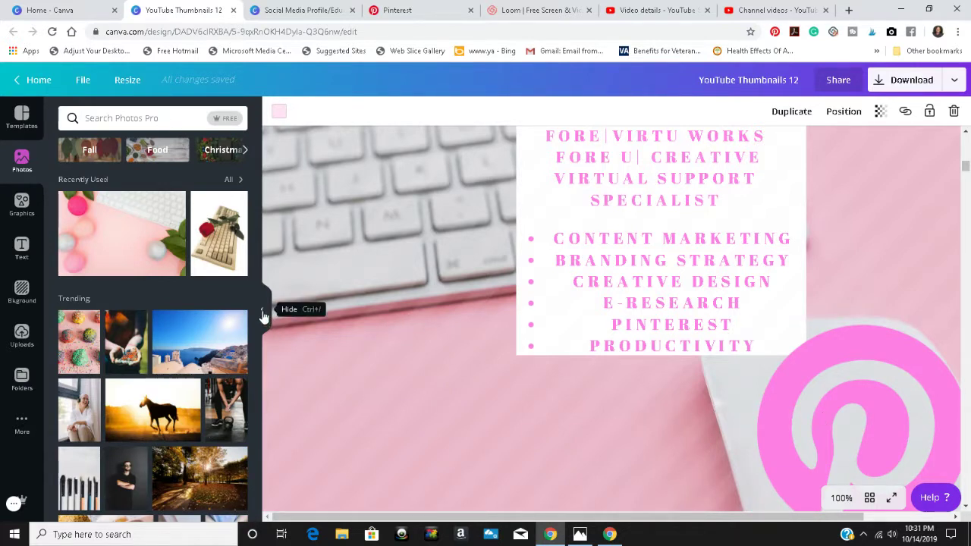
{"action": "left_click", "coordinate": [272, 354]}
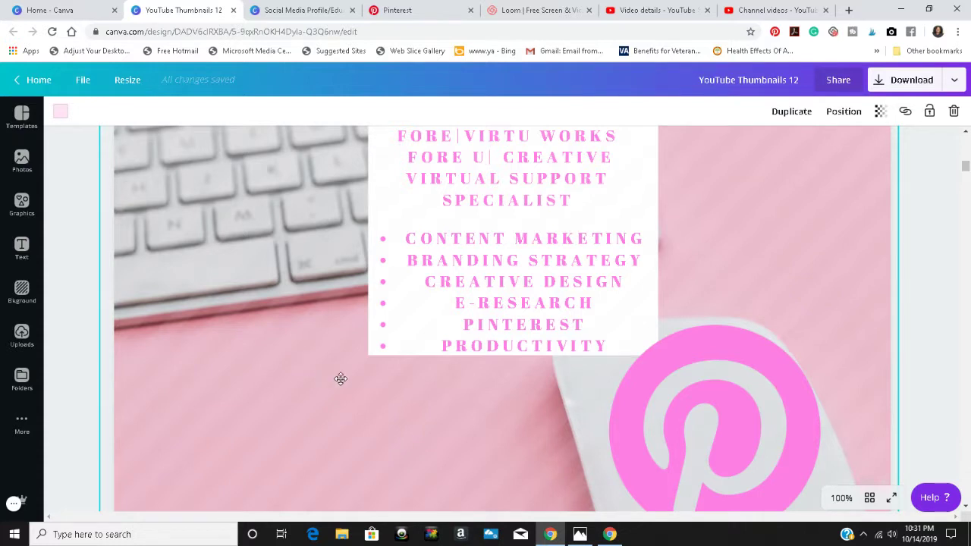
Show where graphics can be found for the page 5 cover and collapse the library
{"action": "scroll", "coordinate": [362, 393], "scroll_direction": "up", "scroll_amount": 2}
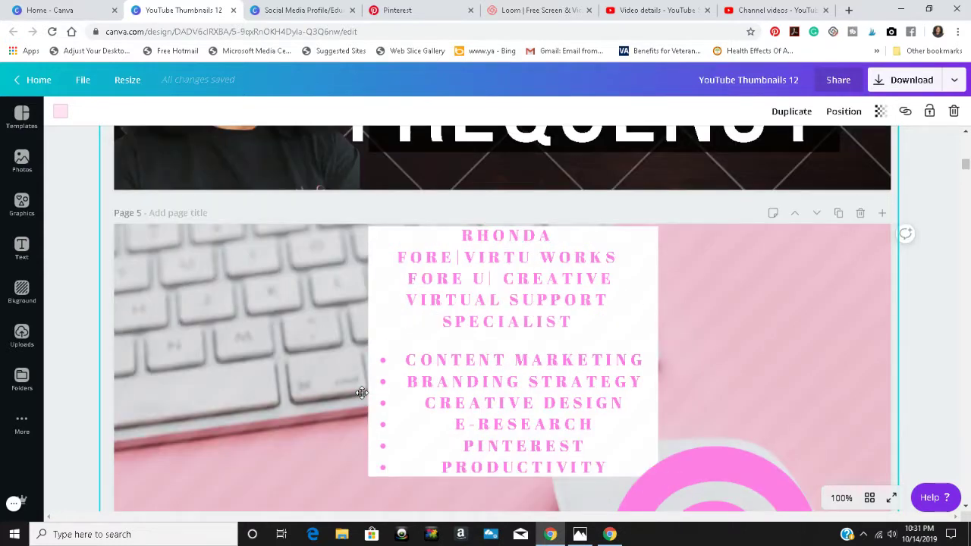
{"action": "scroll", "coordinate": [361, 393], "scroll_direction": "down", "scroll_amount": 1}
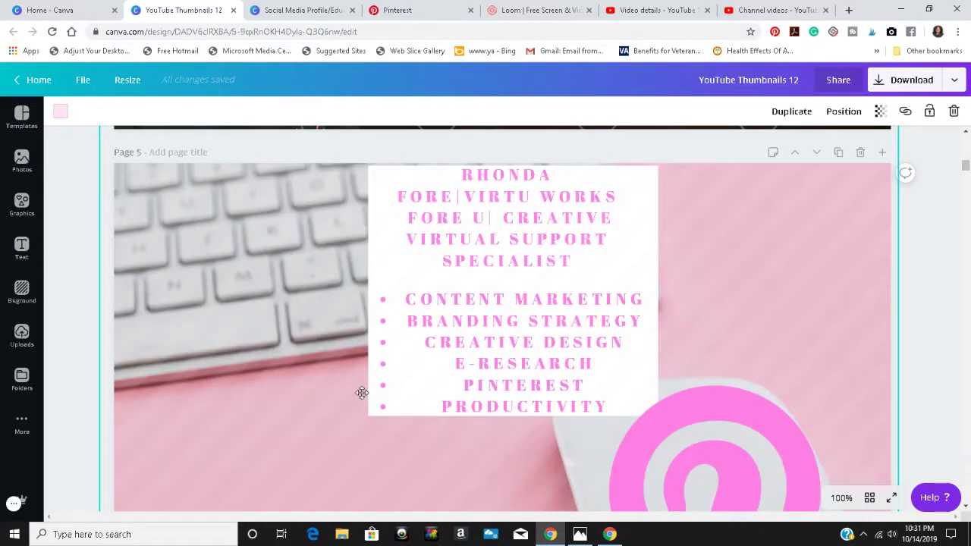
{"action": "left_click", "coordinate": [21, 214]}
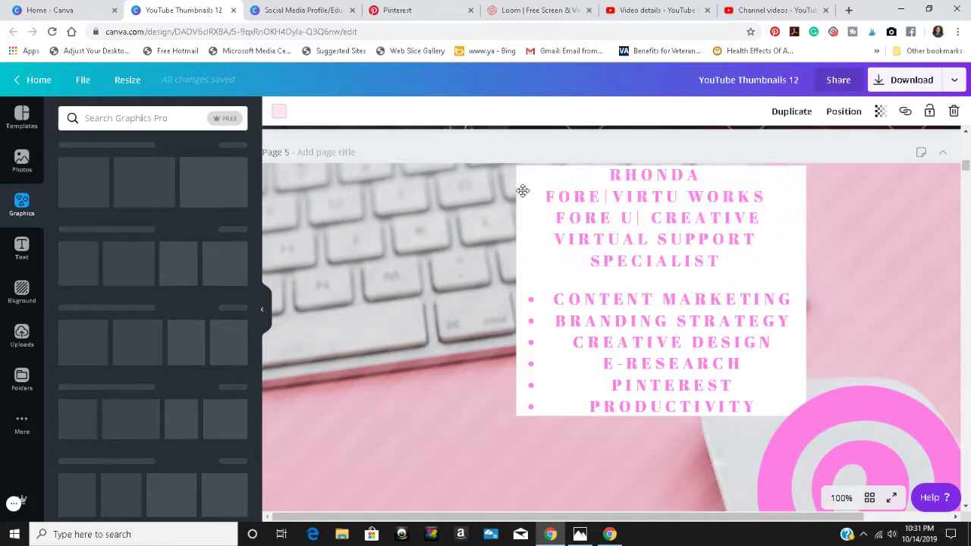
{"action": "left_click", "coordinate": [262, 315]}
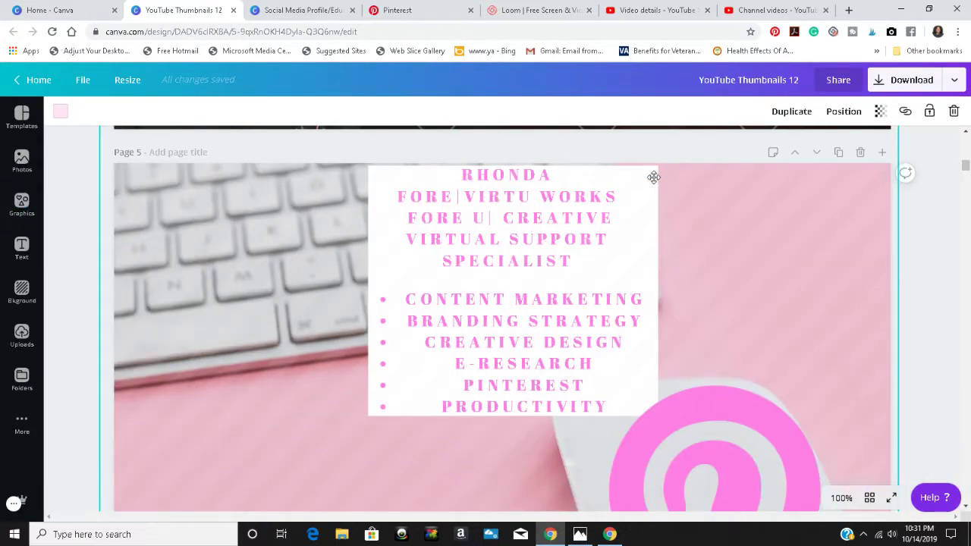
Slide the pink striped overlay off the page 5 text and select the white boxes behind the heading and bullet list
{"action": "left_click", "coordinate": [943, 283]}
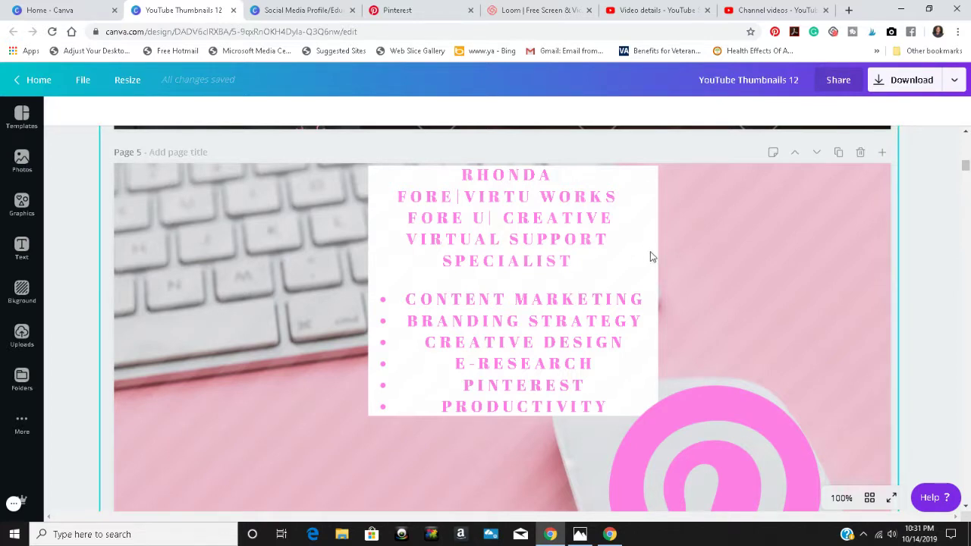
{"action": "left_click", "coordinate": [819, 244]}
{"action": "left_click_drag", "start_coordinate": [805, 250], "coordinate": [210, 345]}
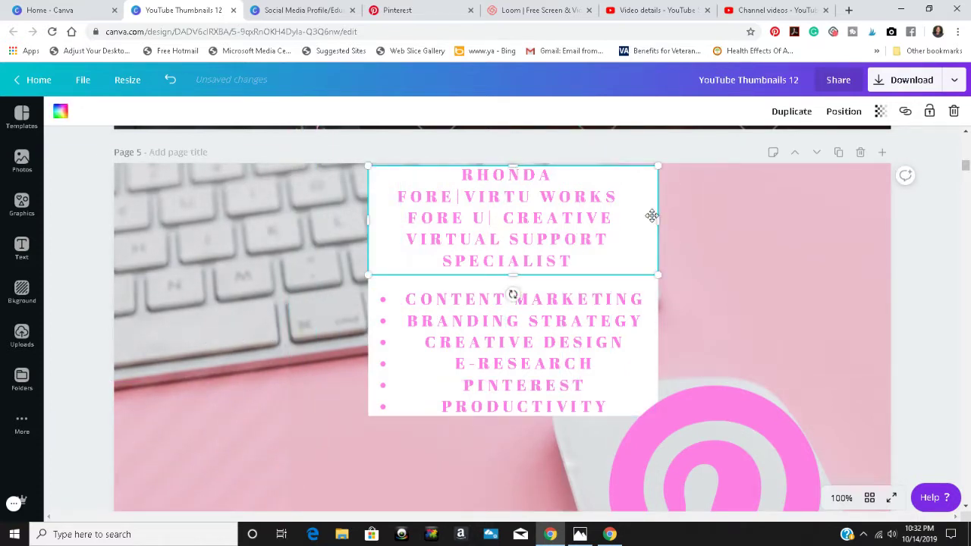
{"action": "left_click", "coordinate": [657, 325]}
{"action": "left_click", "coordinate": [657, 325]}
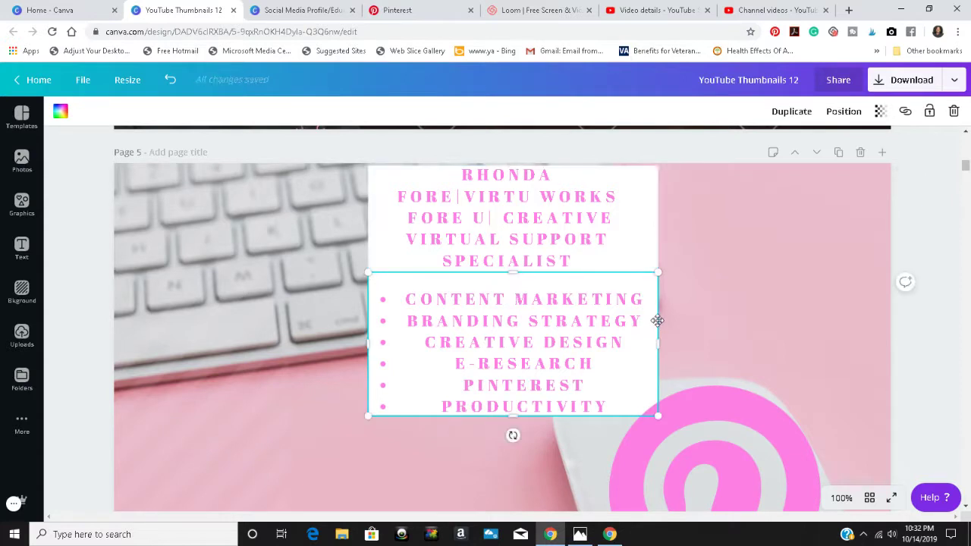
{"action": "left_click", "coordinate": [648, 177]}
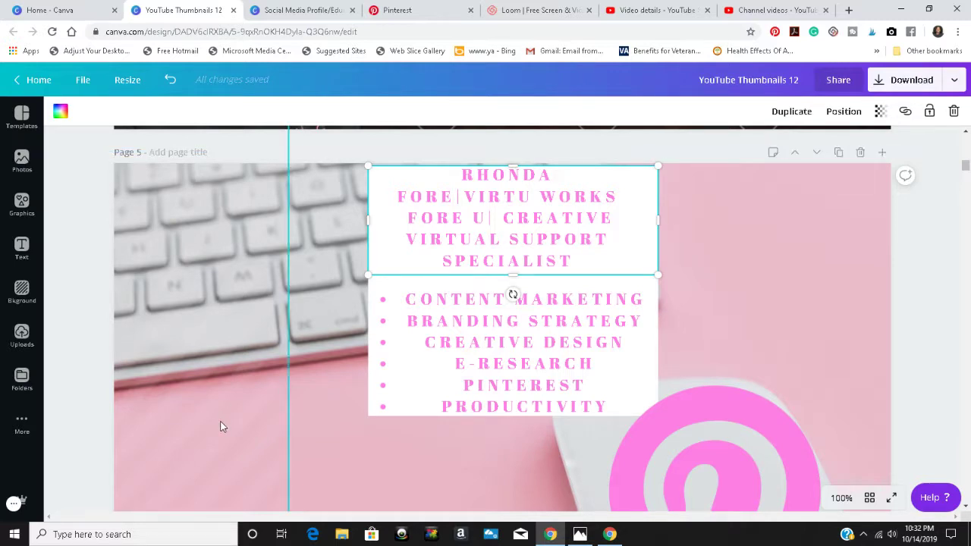
View the text style options, move the striped overlay partway back across the cover, and collapse the library
{"action": "left_click", "coordinate": [20, 257]}
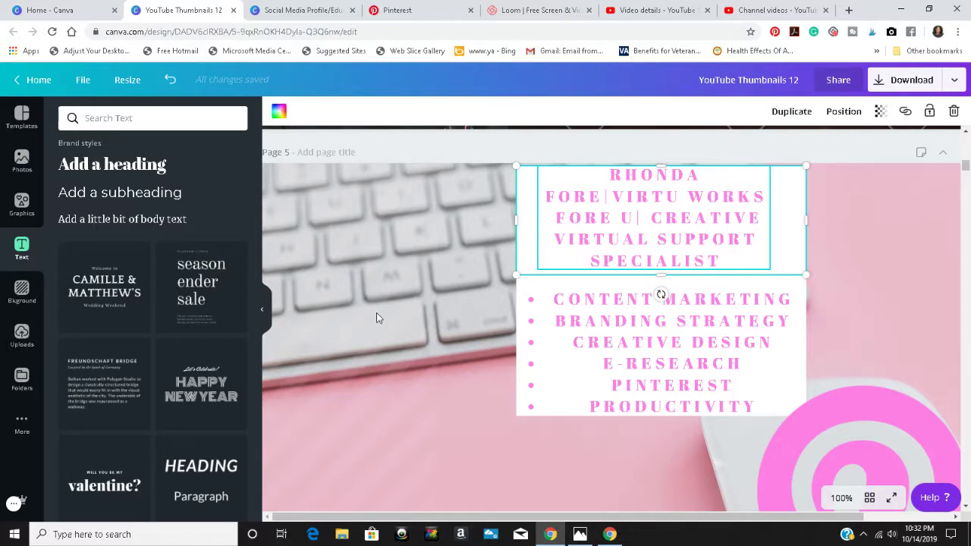
{"action": "key", "text": "Escape"}
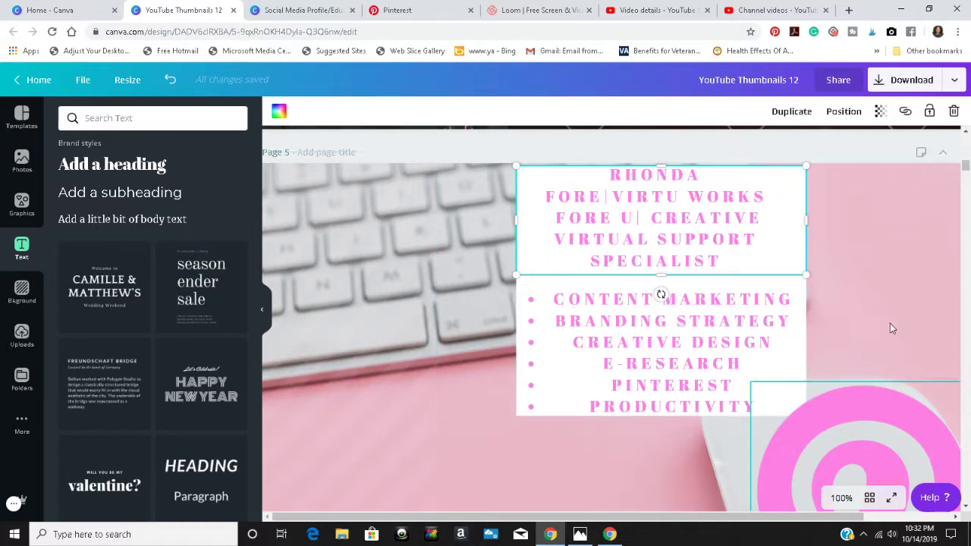
{"action": "left_click", "coordinate": [375, 413]}
{"action": "left_click_drag", "start_coordinate": [375, 411], "coordinate": [726, 426]}
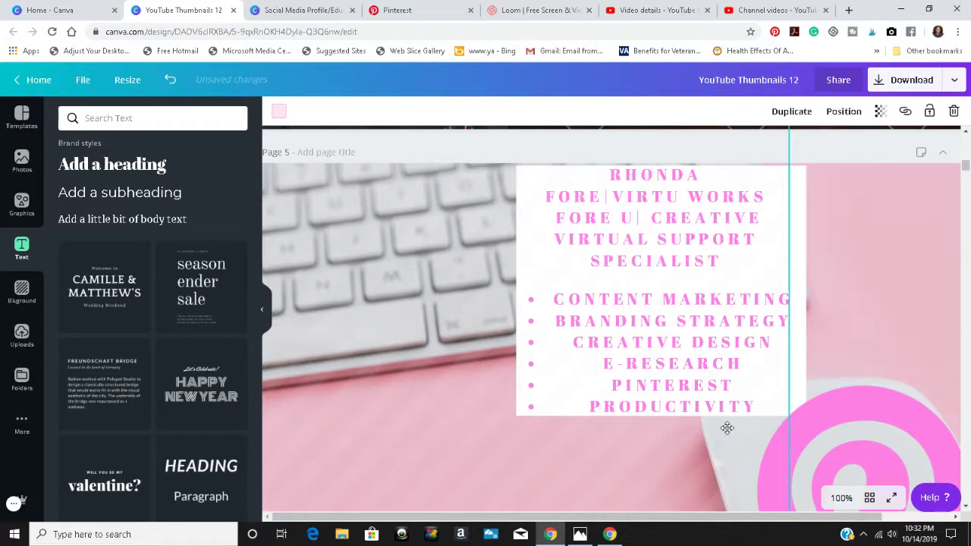
{"action": "left_click", "coordinate": [258, 314]}
{"action": "scroll", "coordinate": [566, 350], "scroll_direction": "down", "scroll_amount": 4}
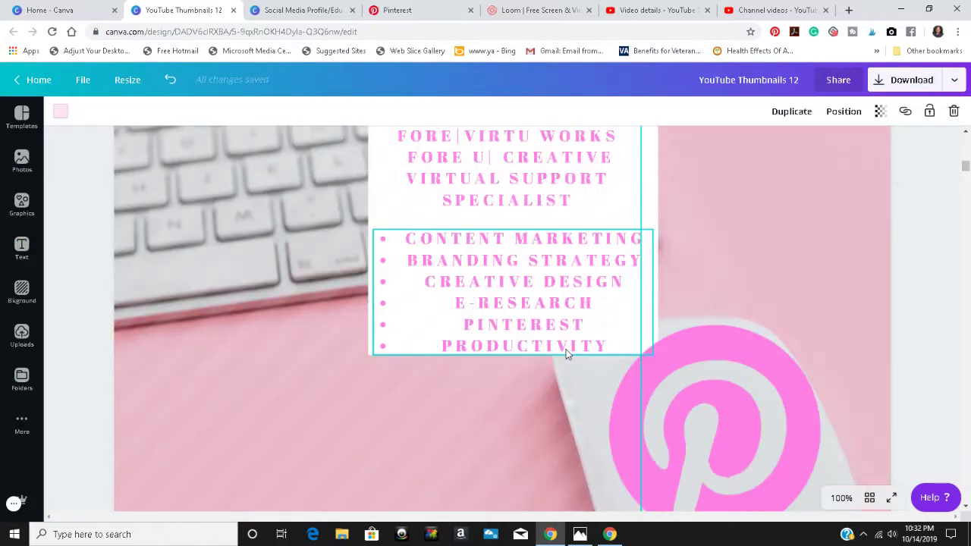
{"action": "left_click_drag", "start_coordinate": [177, 295], "coordinate": [108, 324]}
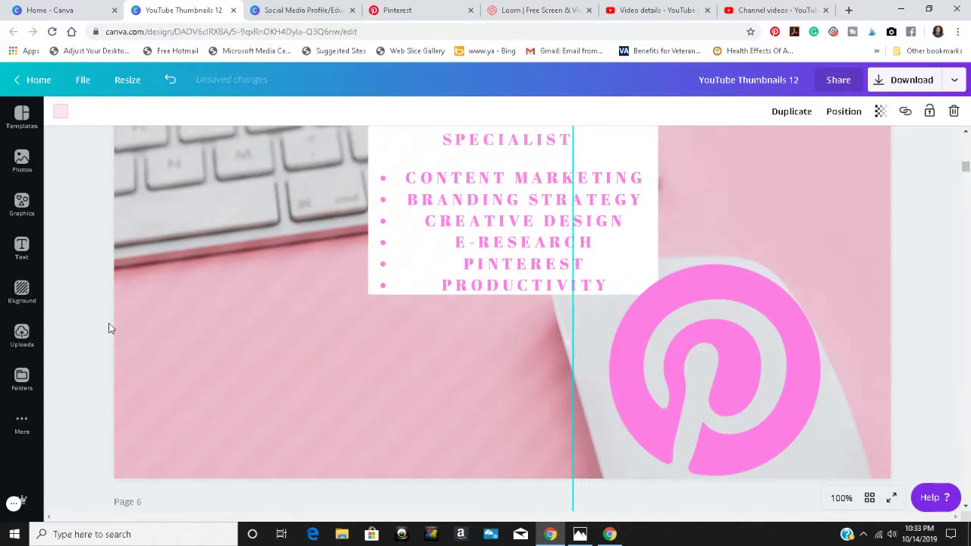
Show the recently used graphics and reposition the pink striped overlay to cover all of page 5
{"action": "left_click", "coordinate": [22, 209]}
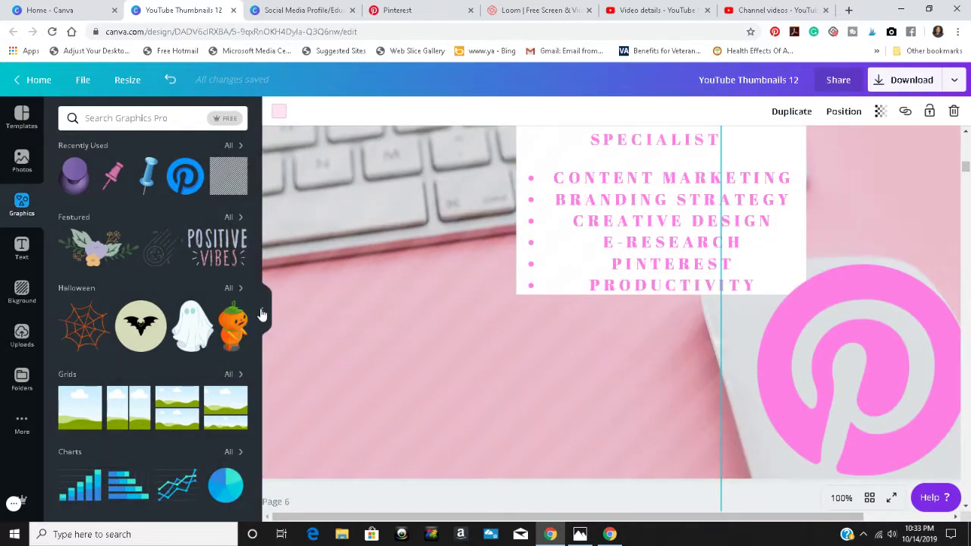
{"action": "left_click", "coordinate": [256, 307]}
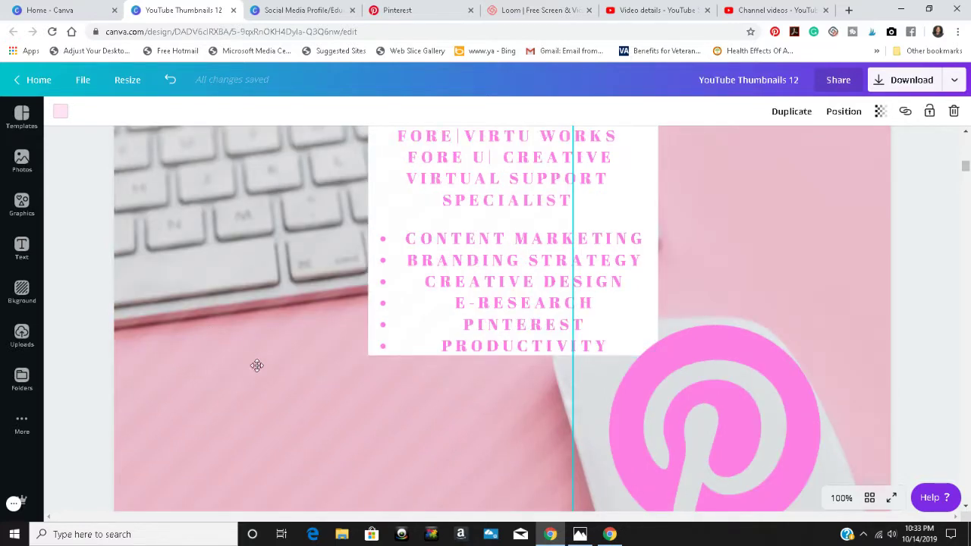
{"action": "left_click_drag", "start_coordinate": [283, 365], "coordinate": [287, 365]}
{"action": "left_click_drag", "start_coordinate": [358, 369], "coordinate": [592, 373]}
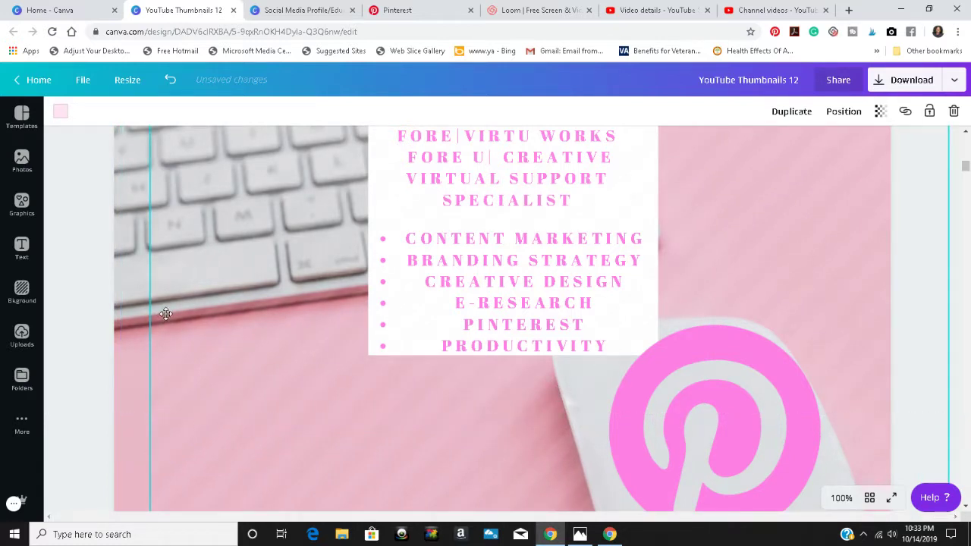
{"action": "scroll", "coordinate": [193, 334], "scroll_direction": "down", "scroll_amount": 4}
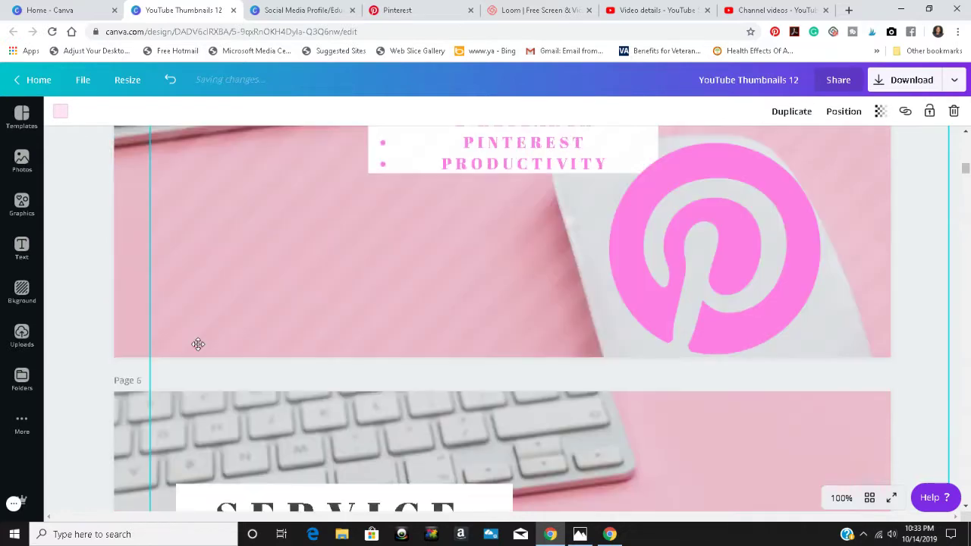
{"action": "scroll", "coordinate": [197, 344], "scroll_direction": "up", "scroll_amount": 4}
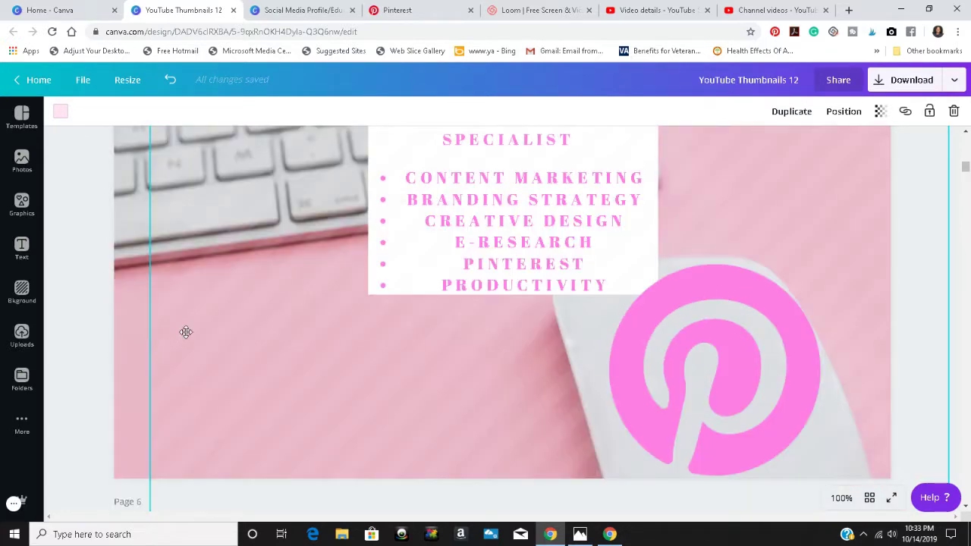
{"action": "left_click_drag", "start_coordinate": [182, 329], "coordinate": [145, 332]}
{"action": "scroll", "coordinate": [331, 287], "scroll_direction": "up", "scroll_amount": 3}
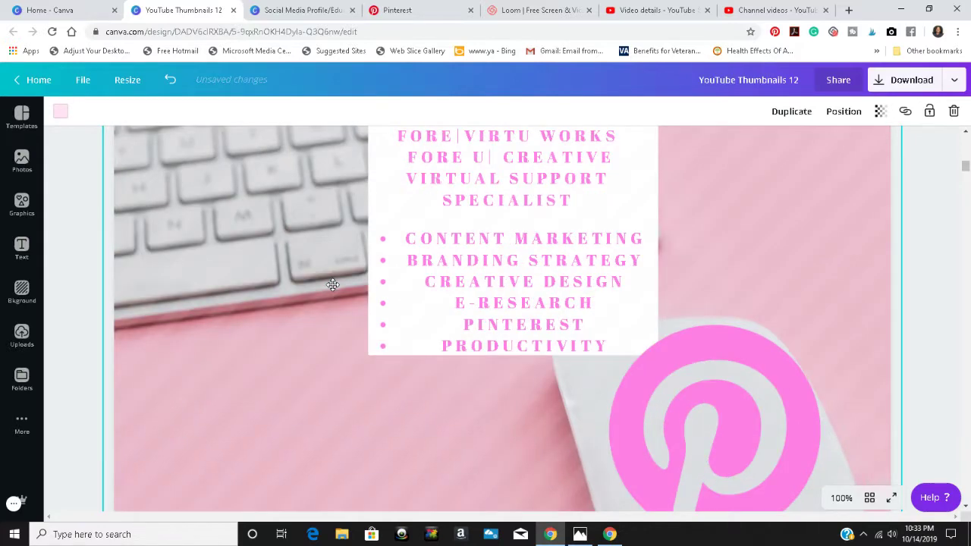
Review the page 5 cover, compare it with the cover on the Pinterest profile, and return to the Canva design
{"action": "scroll", "coordinate": [329, 291], "scroll_direction": "up", "scroll_amount": 2}
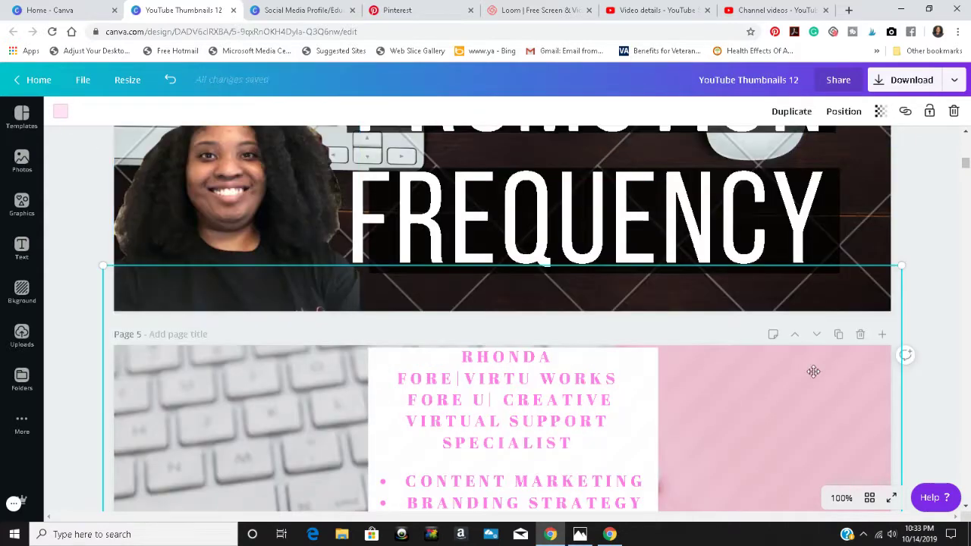
{"action": "scroll", "coordinate": [813, 371], "scroll_direction": "down", "scroll_amount": 3}
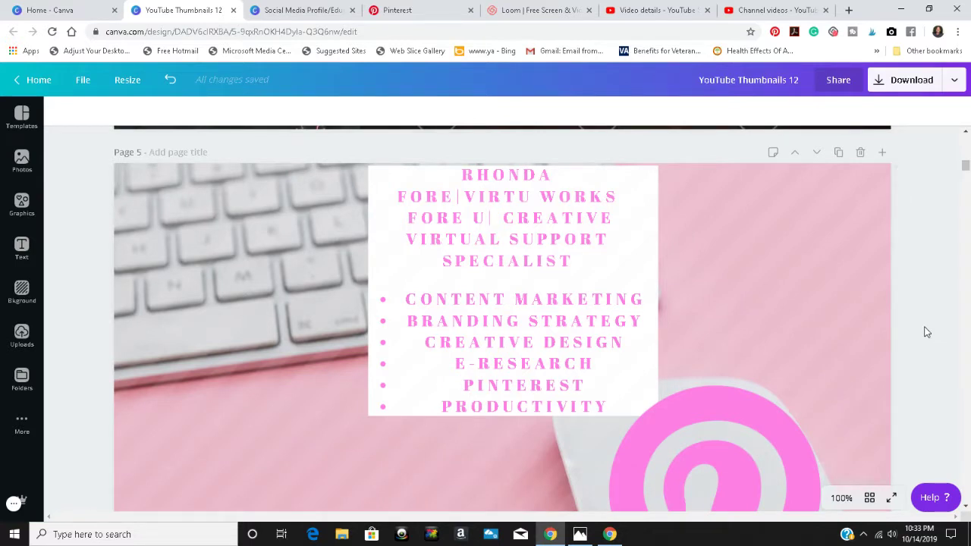
{"action": "scroll", "coordinate": [800, 323], "scroll_direction": "down", "scroll_amount": 1}
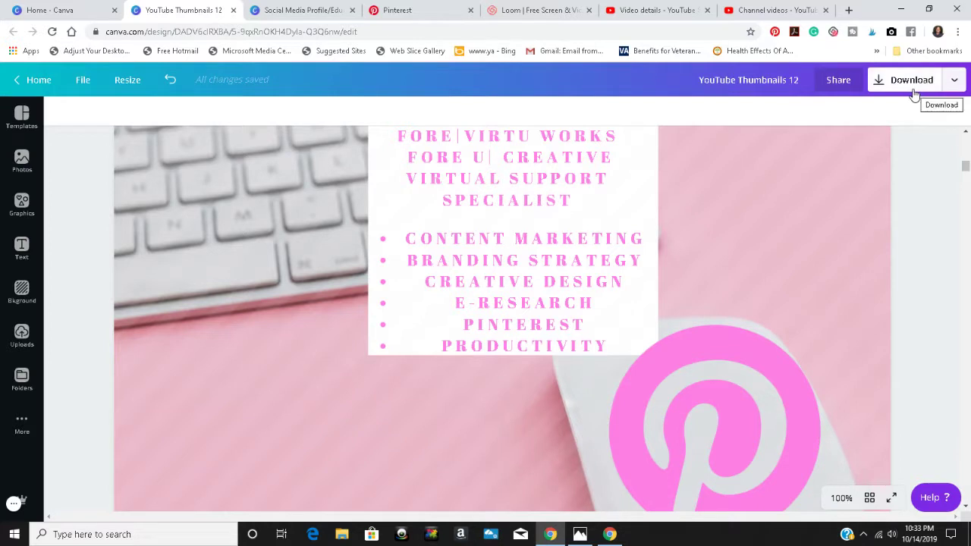
{"action": "left_click", "coordinate": [409, 13]}
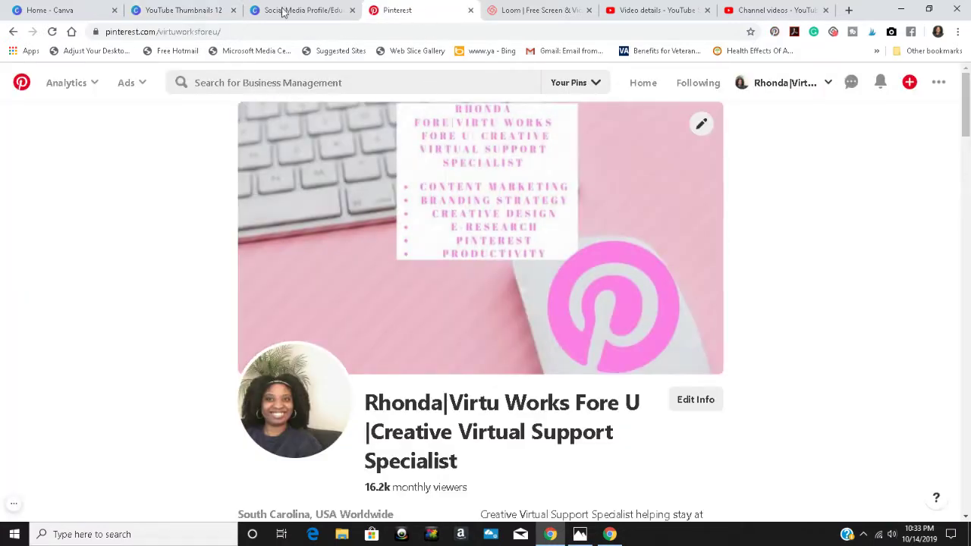
{"action": "left_click", "coordinate": [195, 12]}
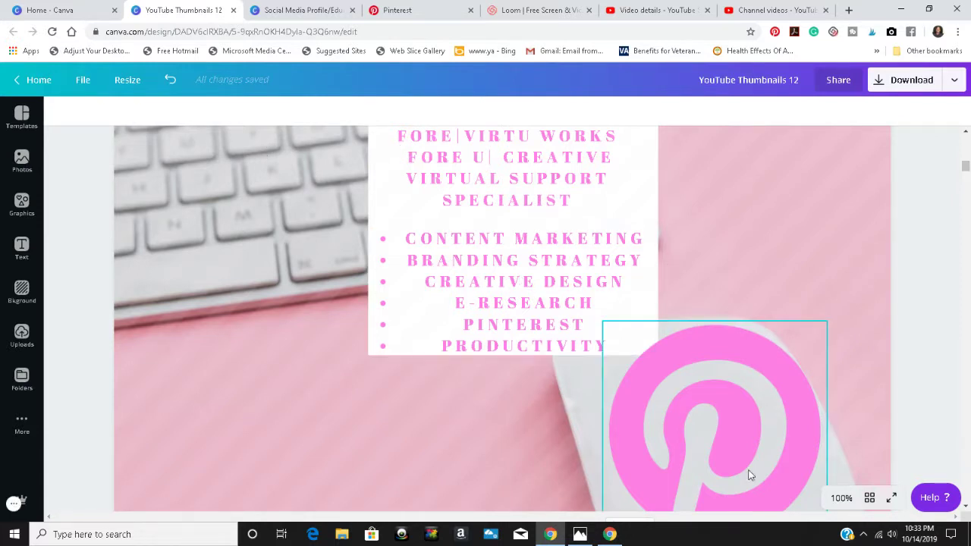
Examine the cover's Pinterest logo, background and text block, and check them against the profile page before returning to Canva
{"action": "scroll", "coordinate": [729, 422], "scroll_direction": "down", "scroll_amount": 1}
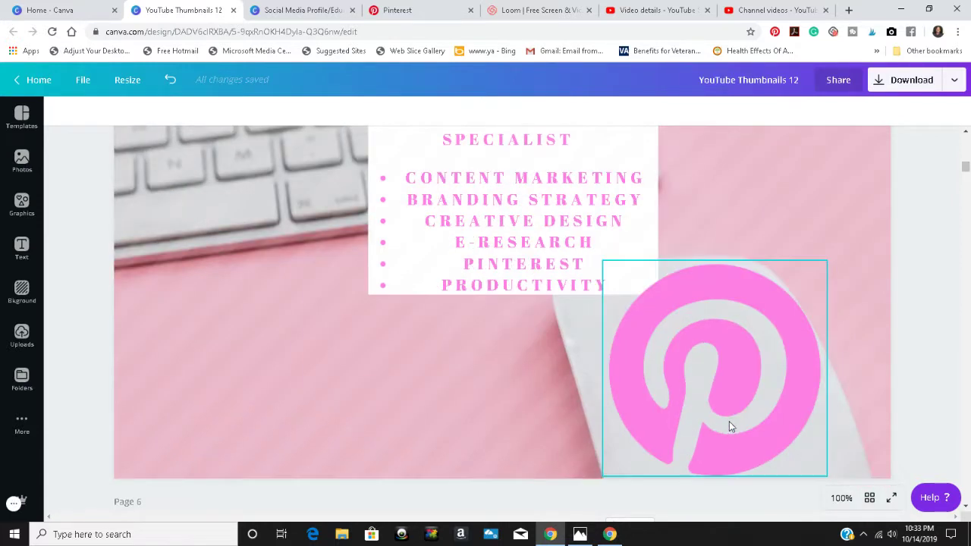
{"action": "scroll", "coordinate": [729, 427], "scroll_direction": "down", "scroll_amount": 2}
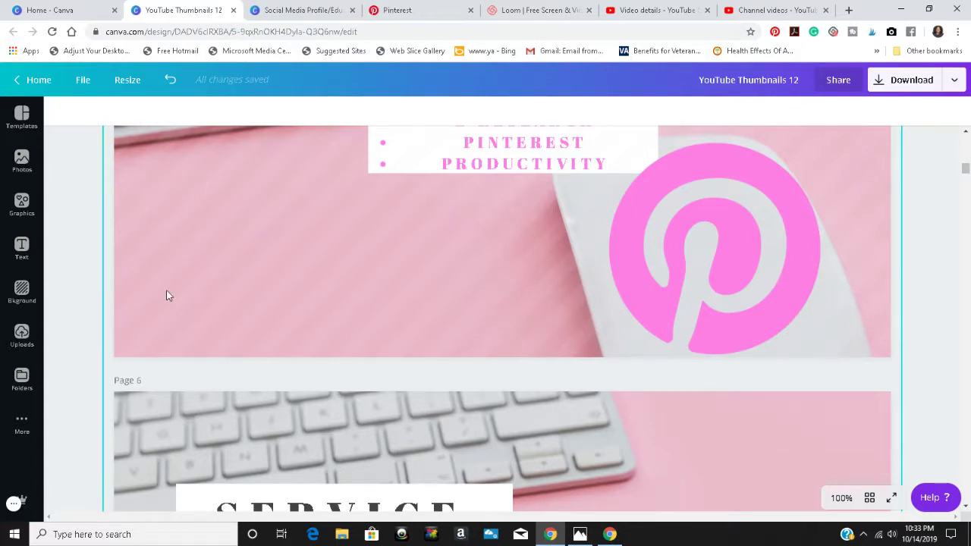
{"action": "scroll", "coordinate": [412, 311], "scroll_direction": "up", "scroll_amount": 2}
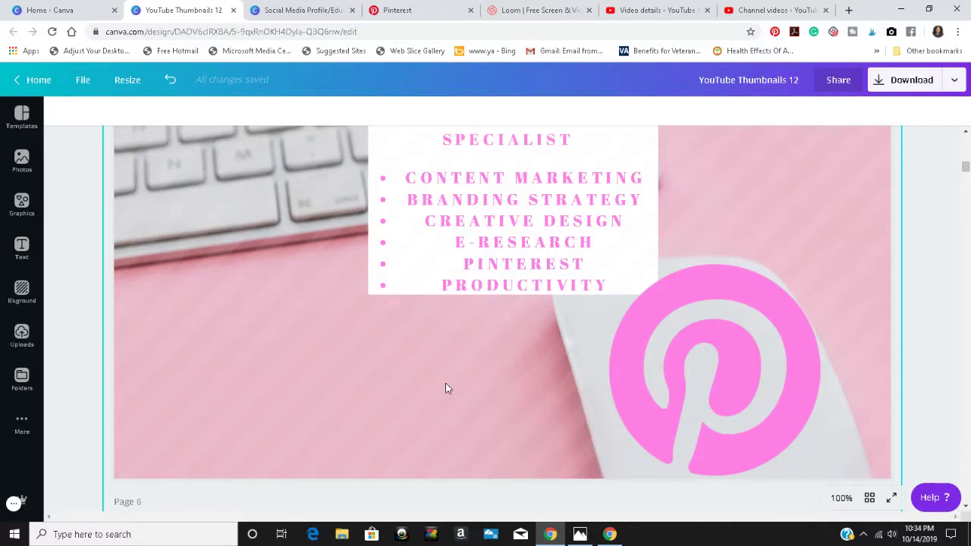
{"action": "scroll", "coordinate": [446, 387], "scroll_direction": "up", "scroll_amount": 3}
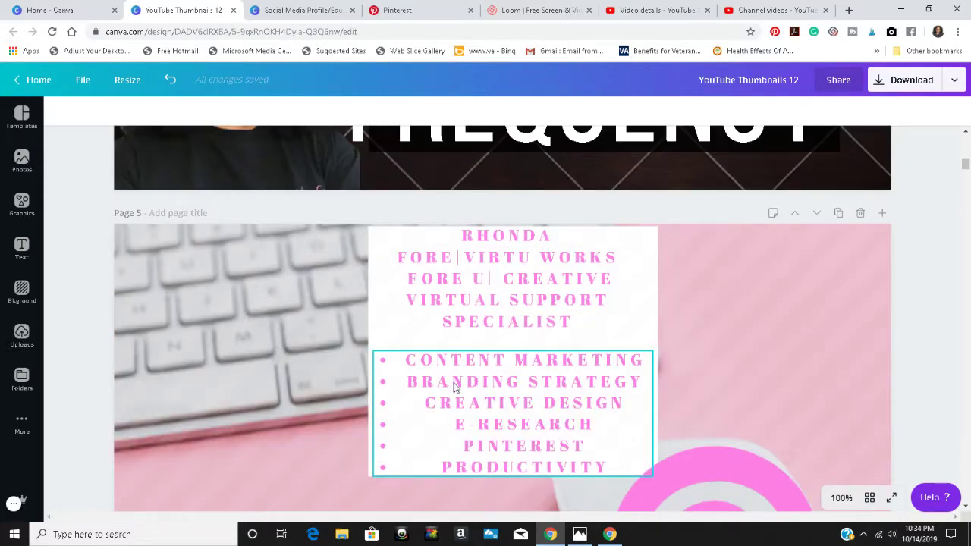
{"action": "left_click", "coordinate": [427, 11]}
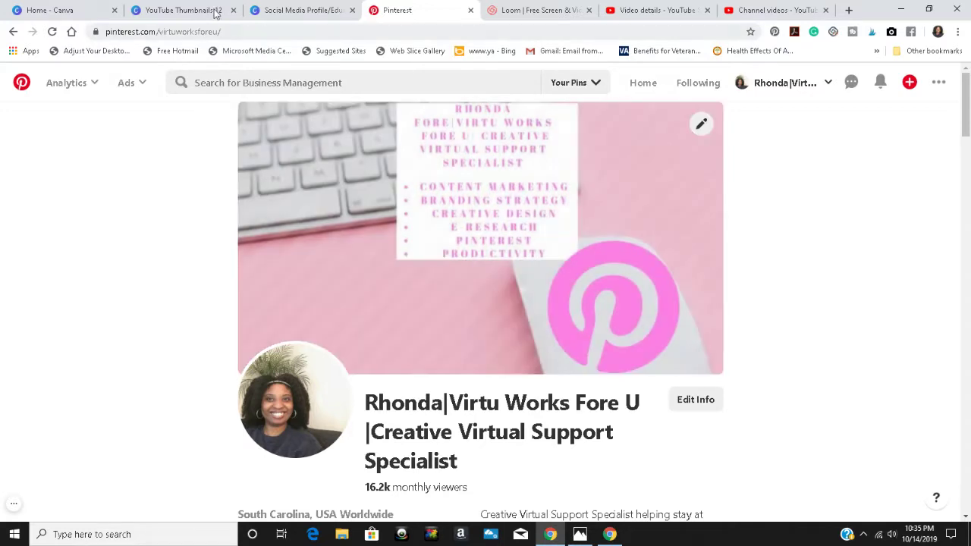
{"action": "left_click", "coordinate": [182, 10]}
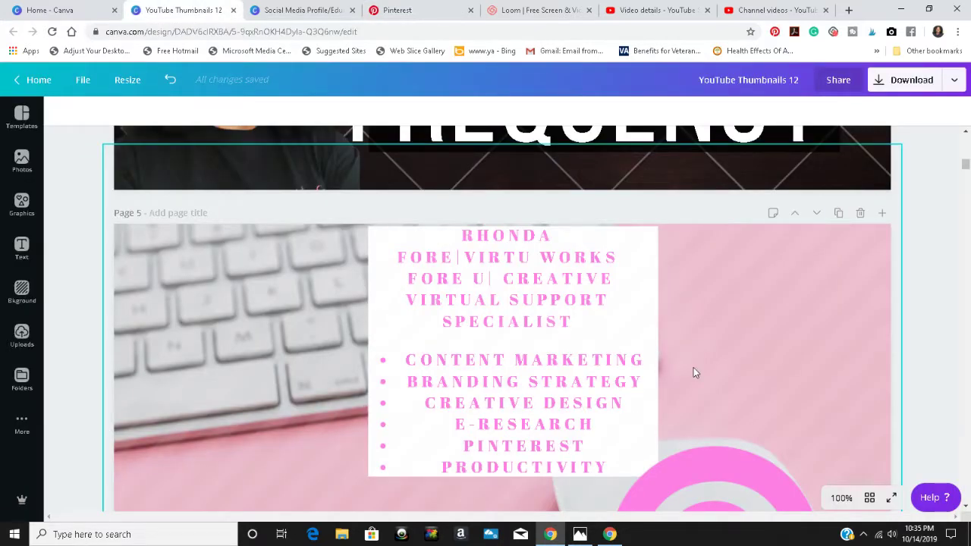
Recheck the logo and bullet list placement on page 5, view the live Pinterest profile cover, and return to the design
{"action": "scroll", "coordinate": [693, 372], "scroll_direction": "down", "scroll_amount": 4}
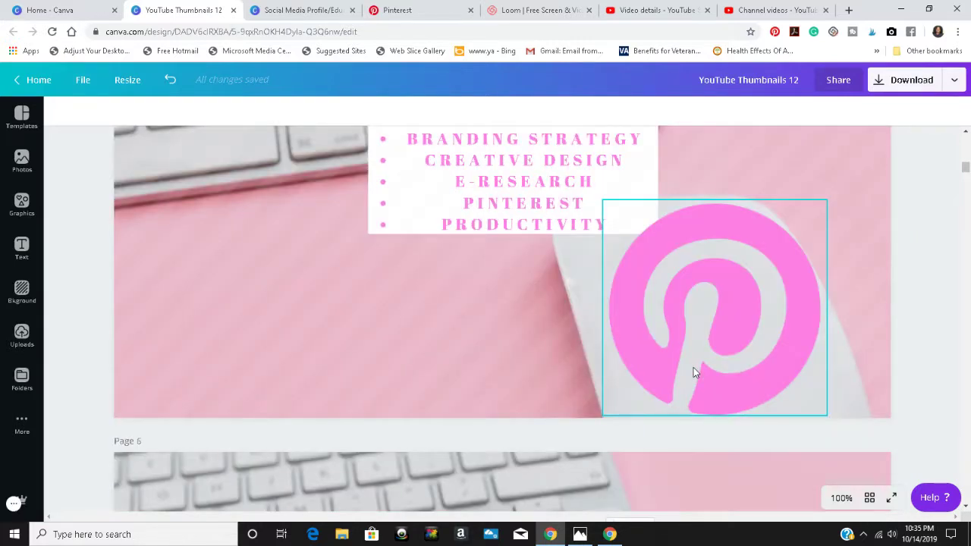
{"action": "scroll", "coordinate": [693, 372], "scroll_direction": "up", "scroll_amount": 2}
{"action": "scroll", "coordinate": [693, 371], "scroll_direction": "up", "scroll_amount": 1}
{"action": "scroll", "coordinate": [693, 371], "scroll_direction": "down", "scroll_amount": 1}
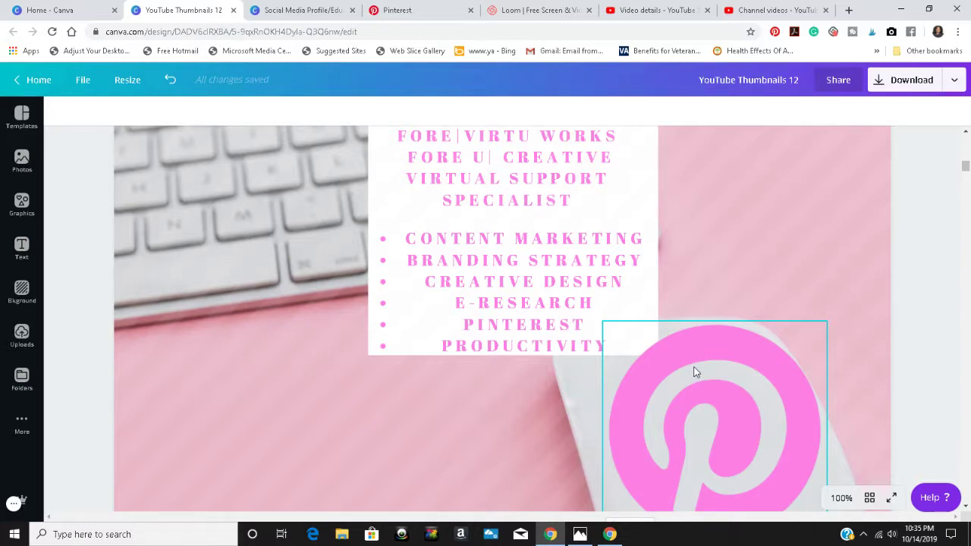
{"action": "left_click", "coordinate": [428, 11]}
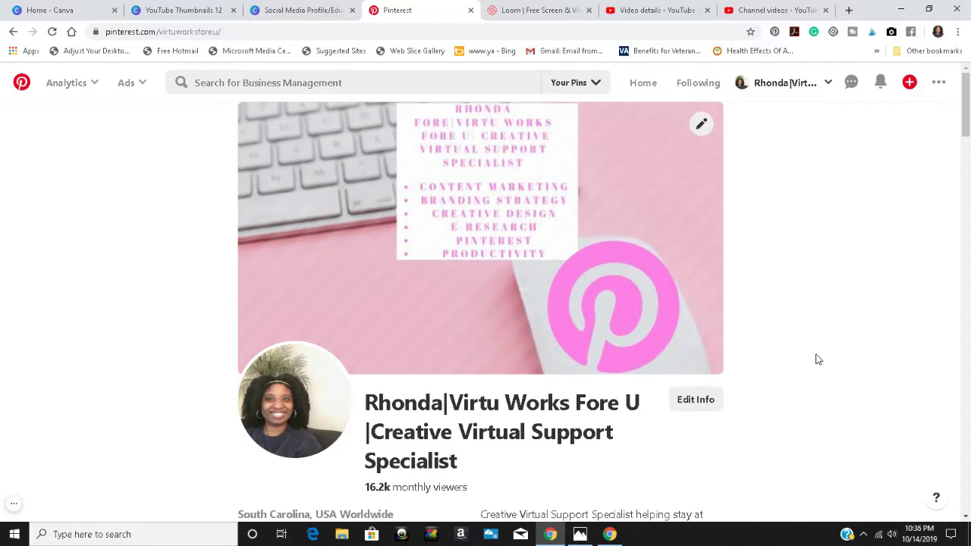
{"action": "left_click", "coordinate": [168, 11]}
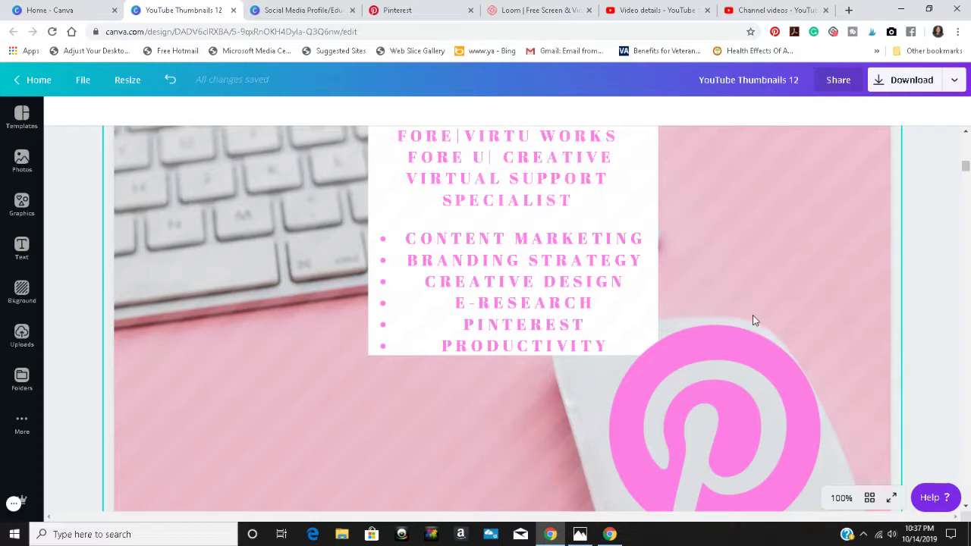
Zoom the cover design to 75% and switch to Photos to show PinterestCoverPhotoYTThumbnail.png full screen
{"action": "left_click", "coordinate": [841, 500]}
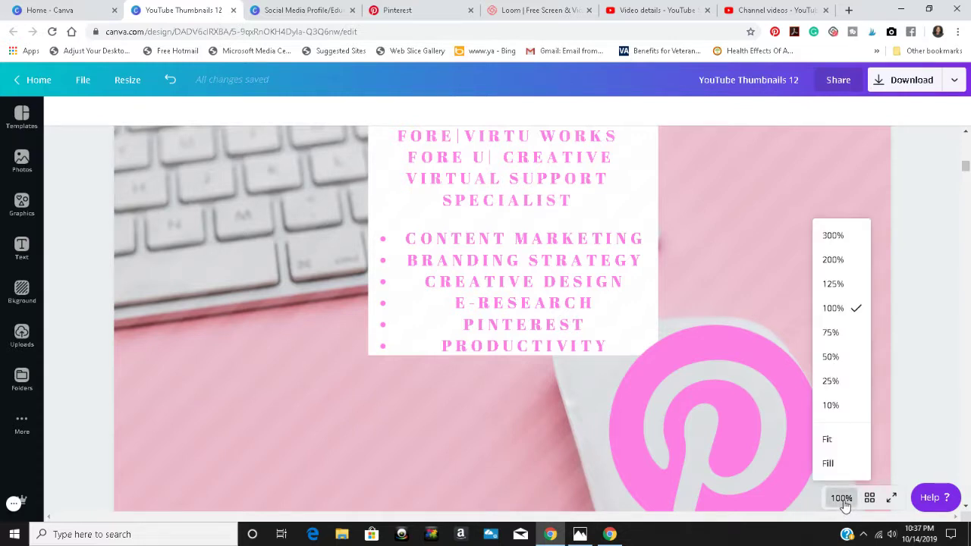
{"action": "left_click", "coordinate": [832, 334]}
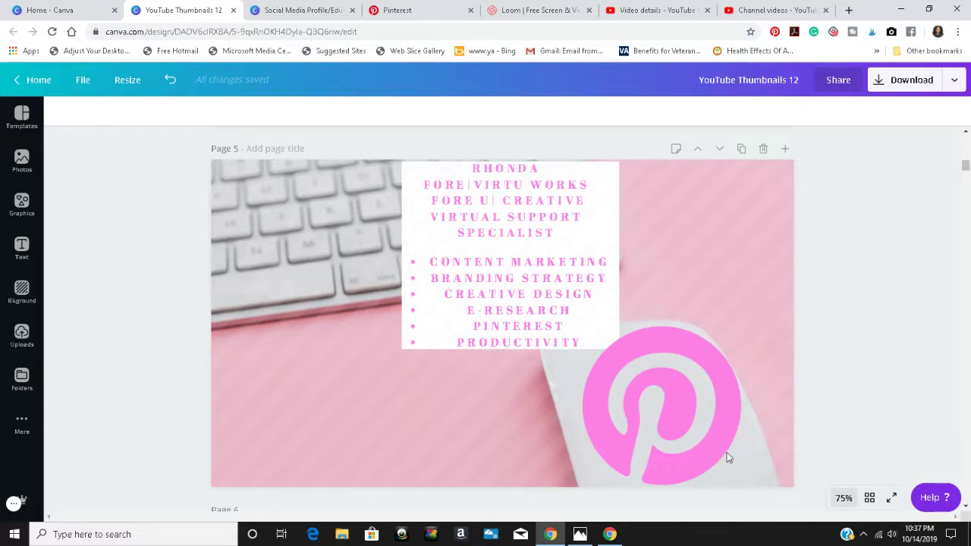
{"action": "left_click", "coordinate": [579, 534]}
{"action": "left_click", "coordinate": [955, 507]}
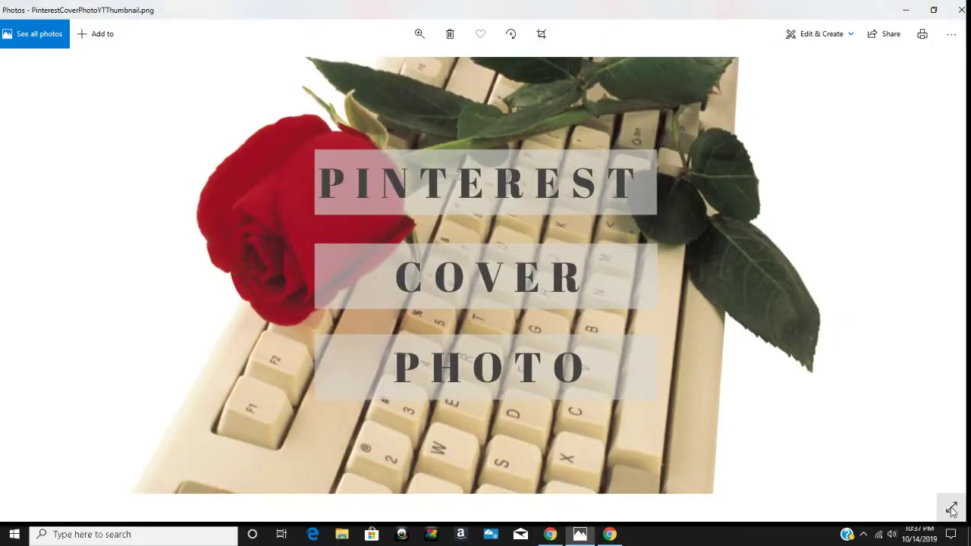